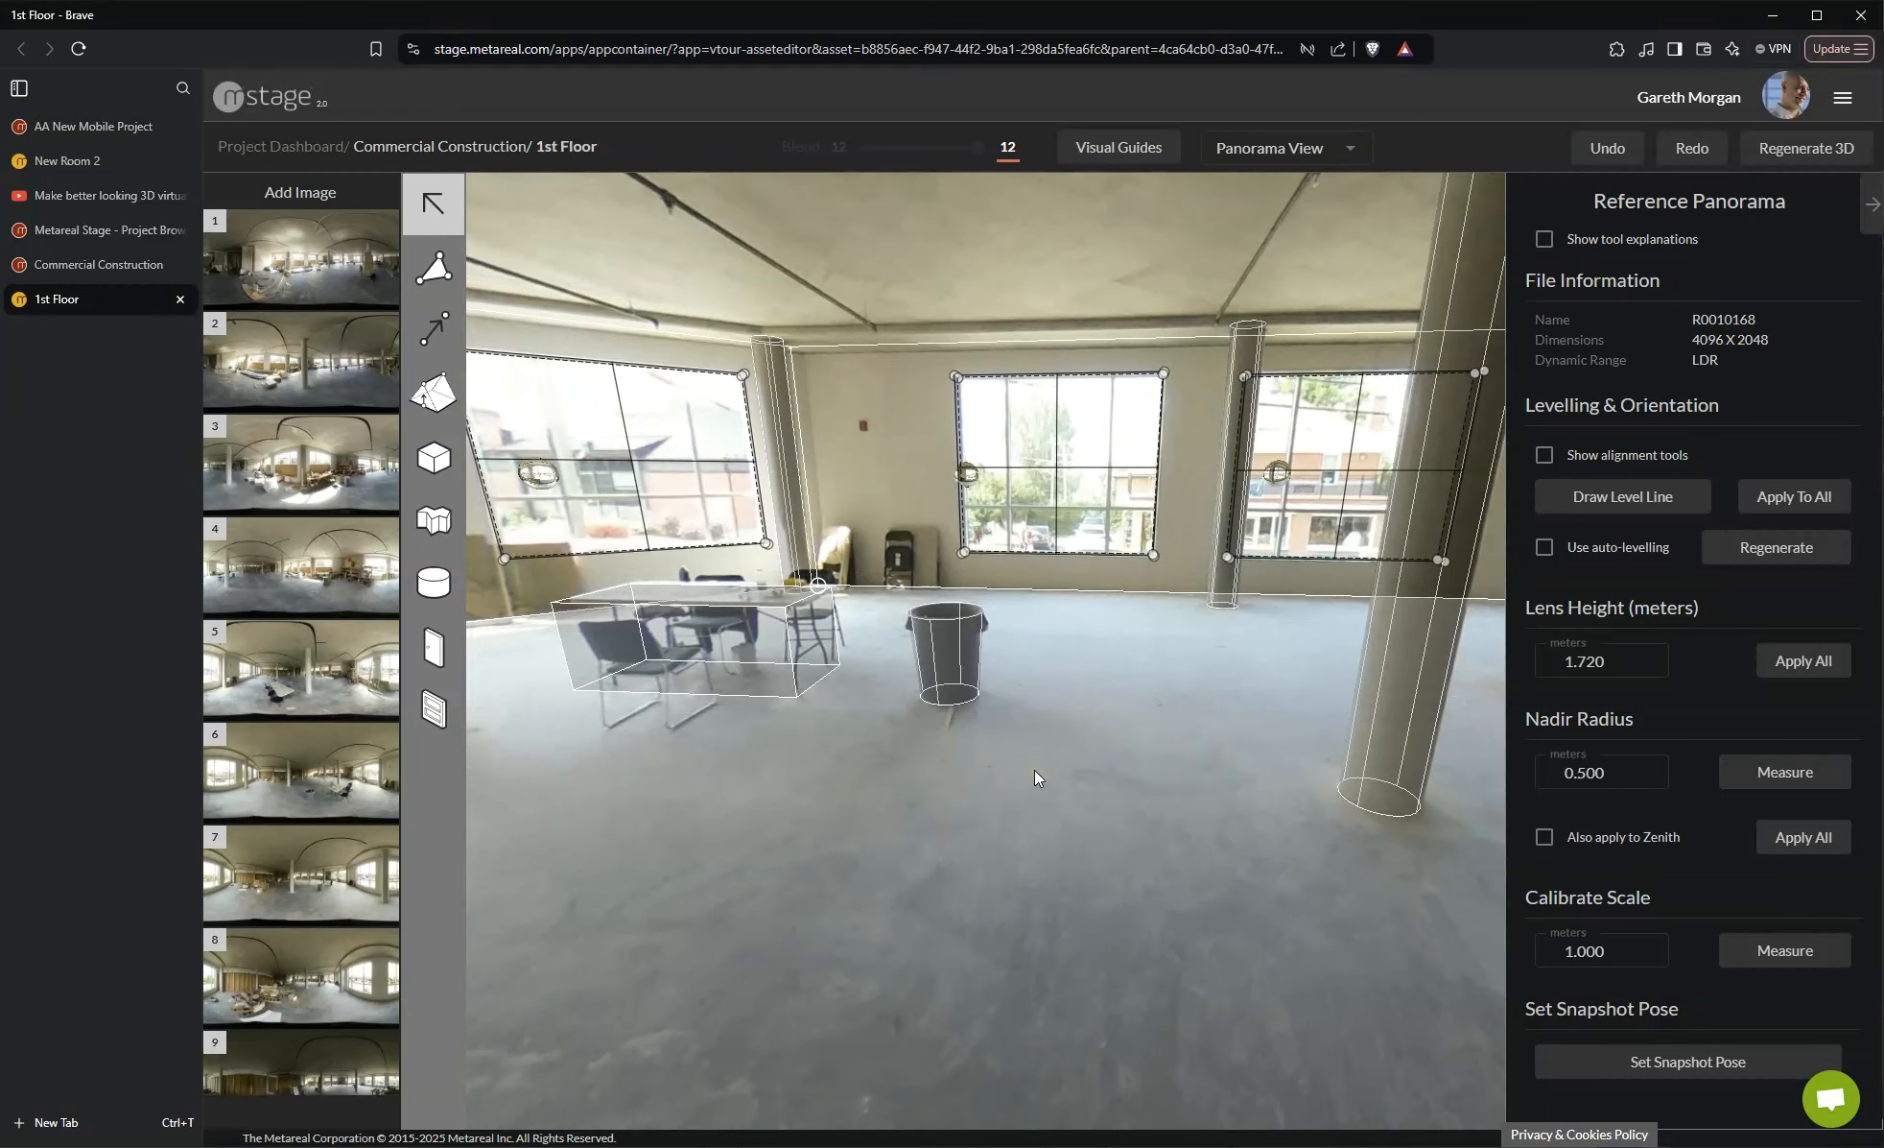
Switch to panorama 6 and frame the trash can that is outlined by a cone beside the table
click(1055, 782)
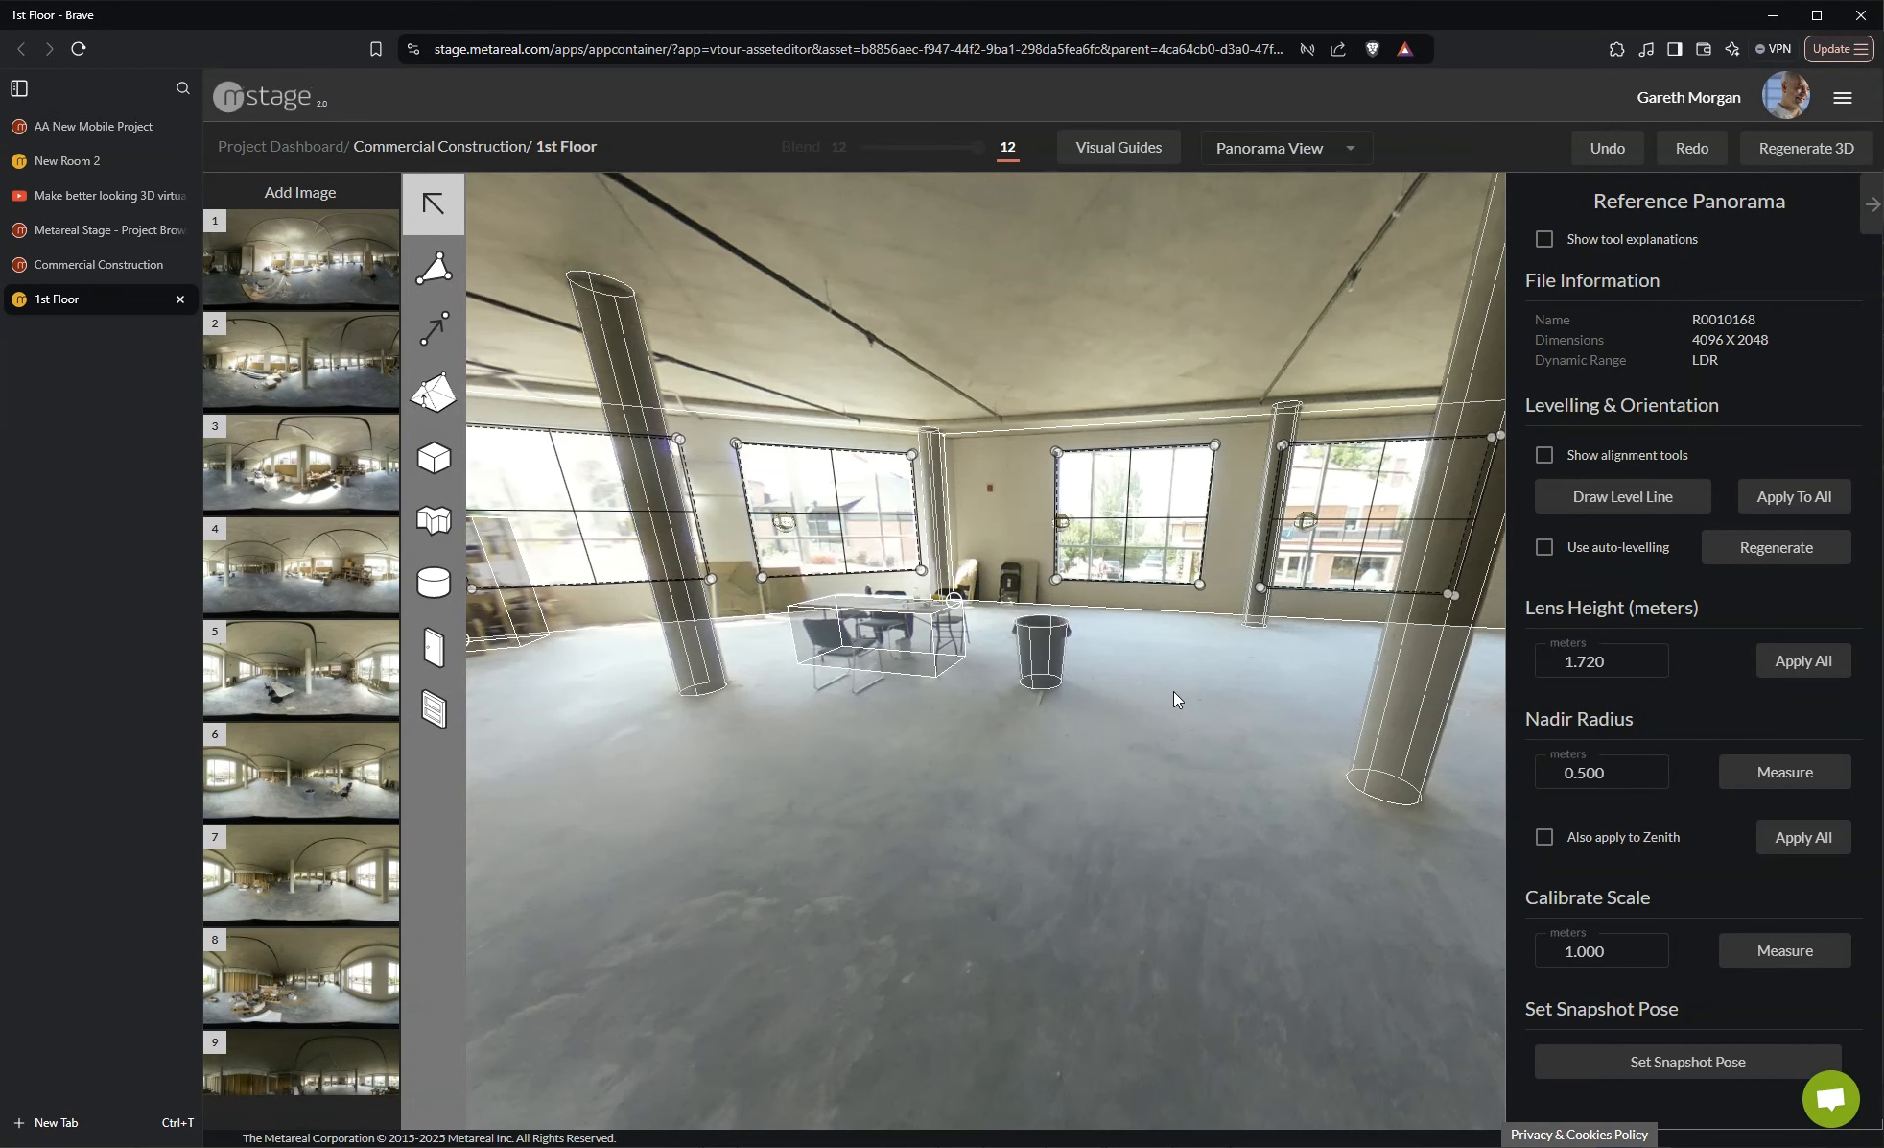
click(1132, 767)
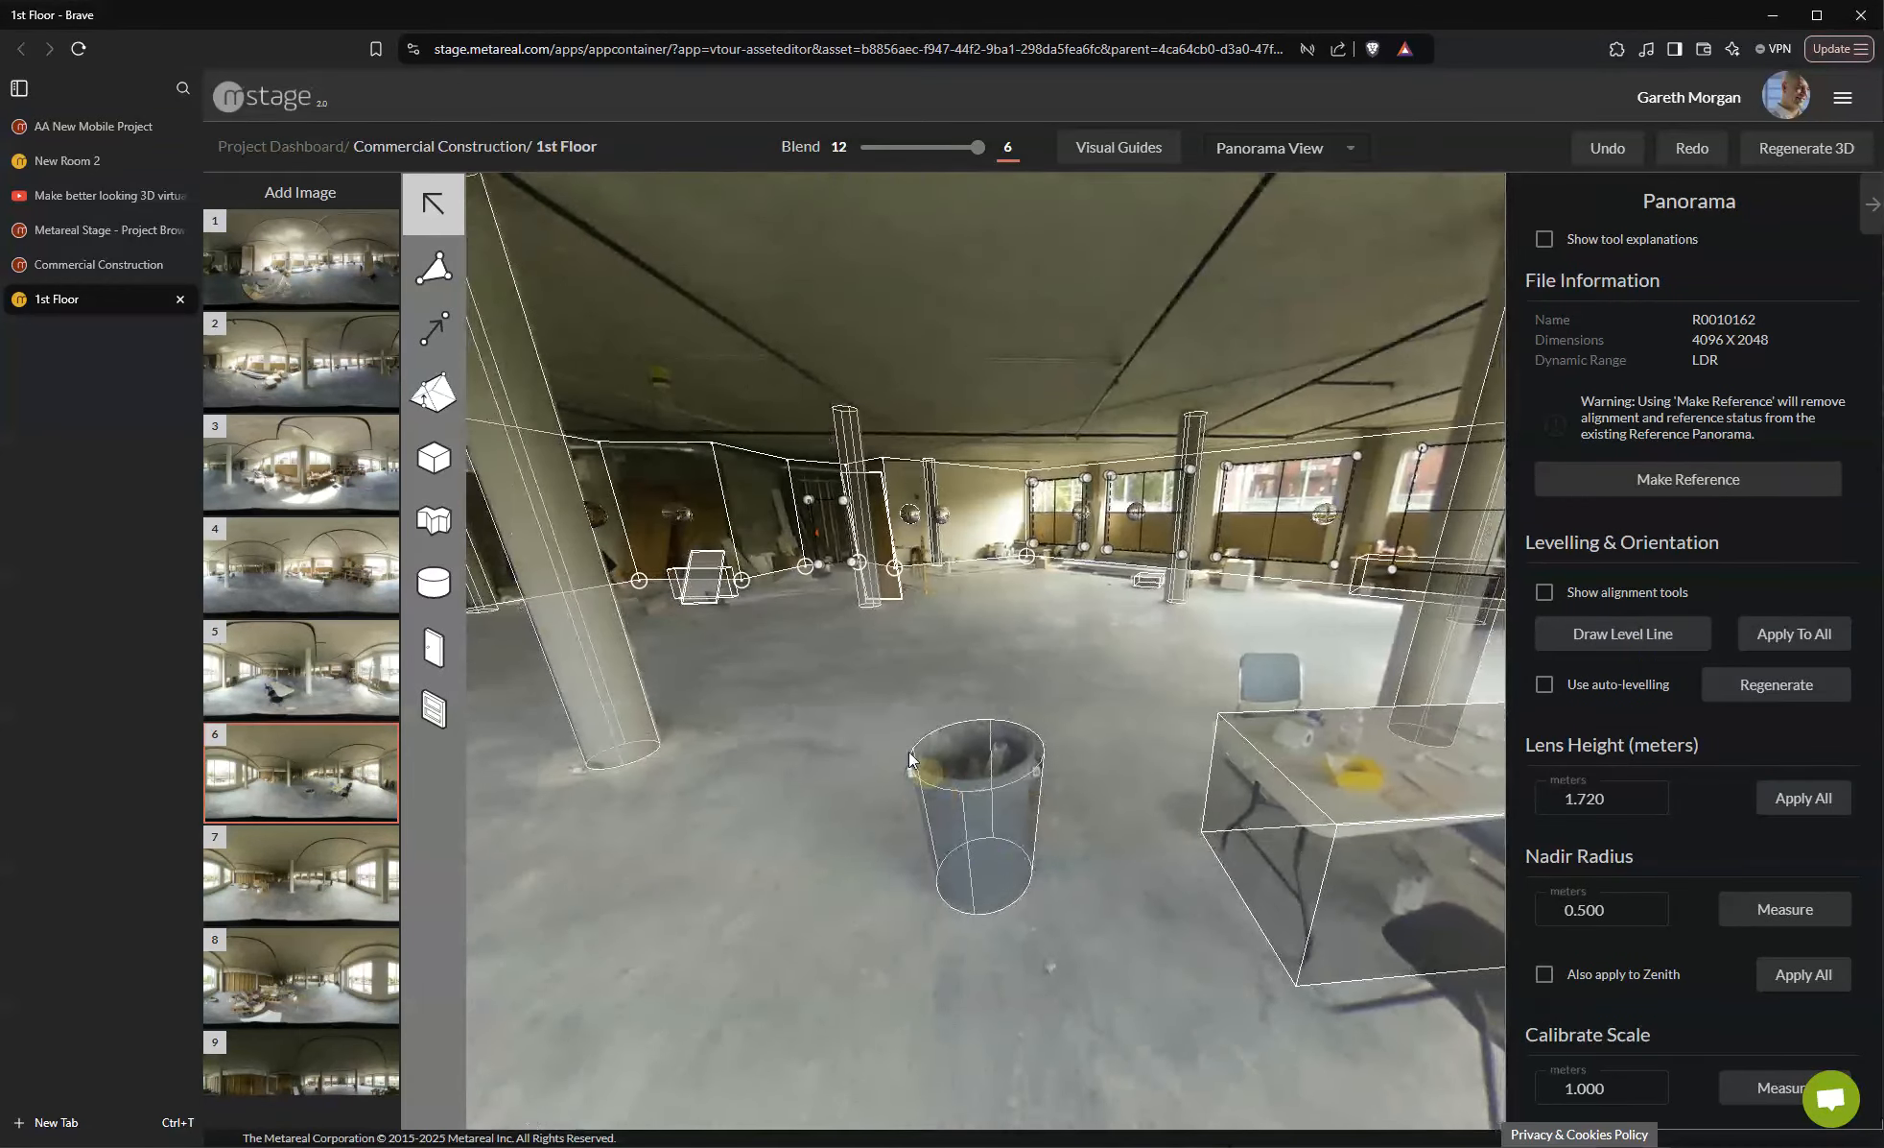
drag(959, 621, 1172, 945)
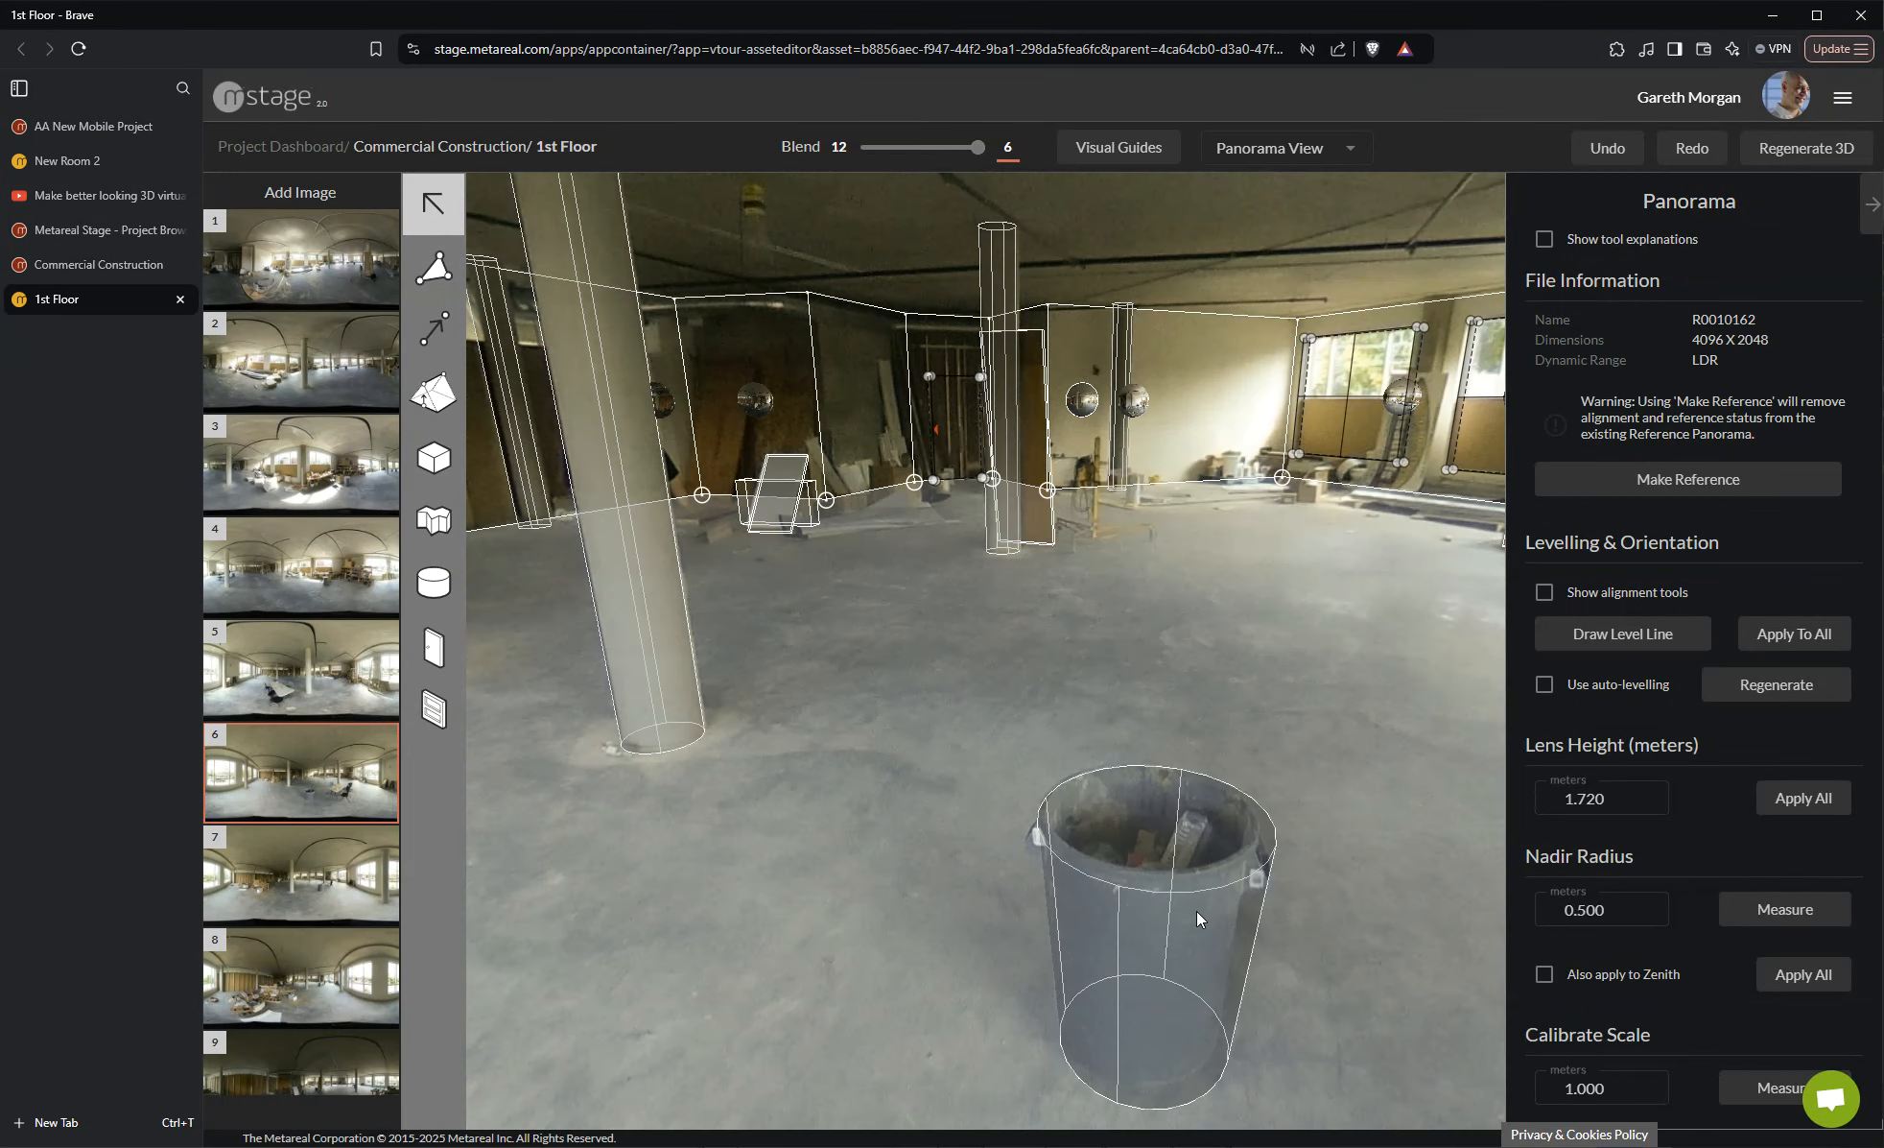
mouse_move(1444, 938)
mouse_down()
mouse_move(1262, 804)
mouse_move(1188, 895)
mouse_up()
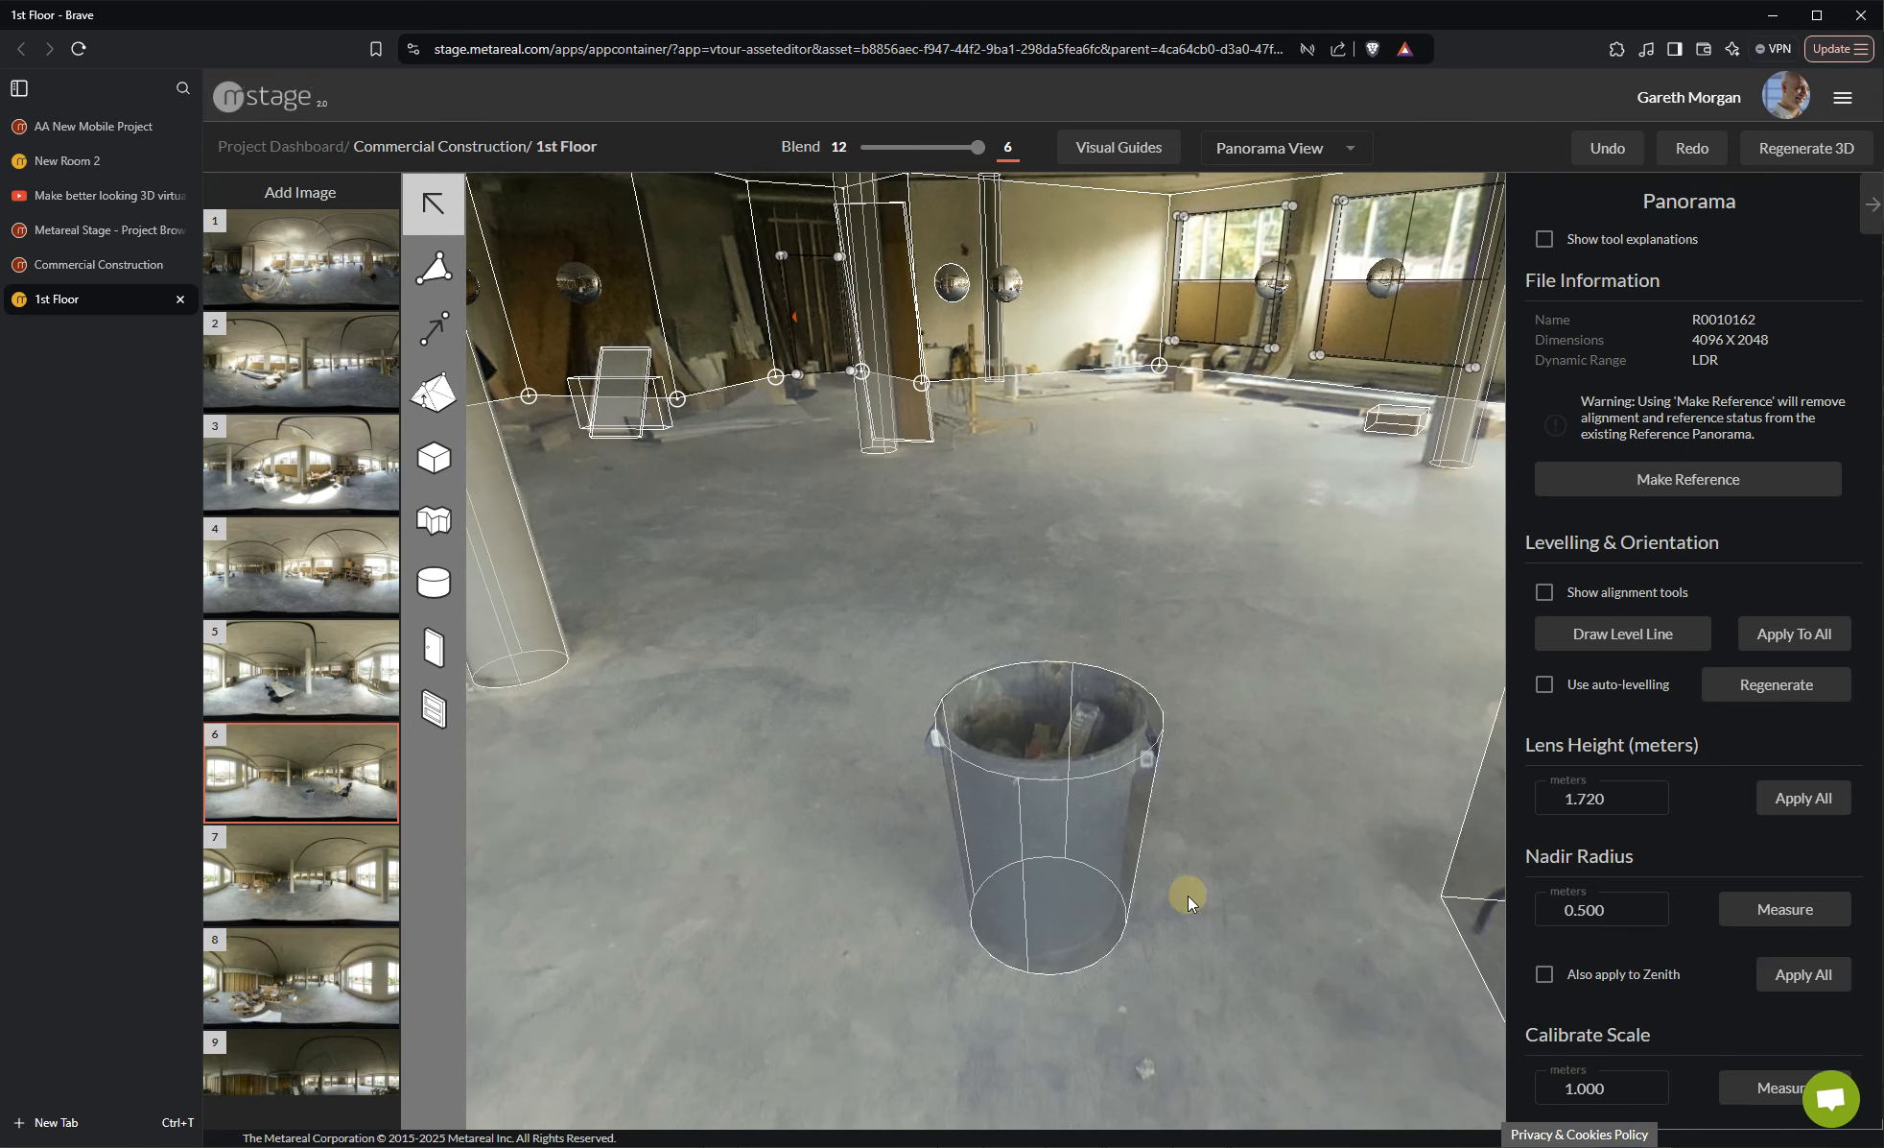
Nudge the existing cone slightly so it lines up with the trash can, and deselect it
click(1104, 731)
click(1099, 726)
drag(1099, 725, 1097, 722)
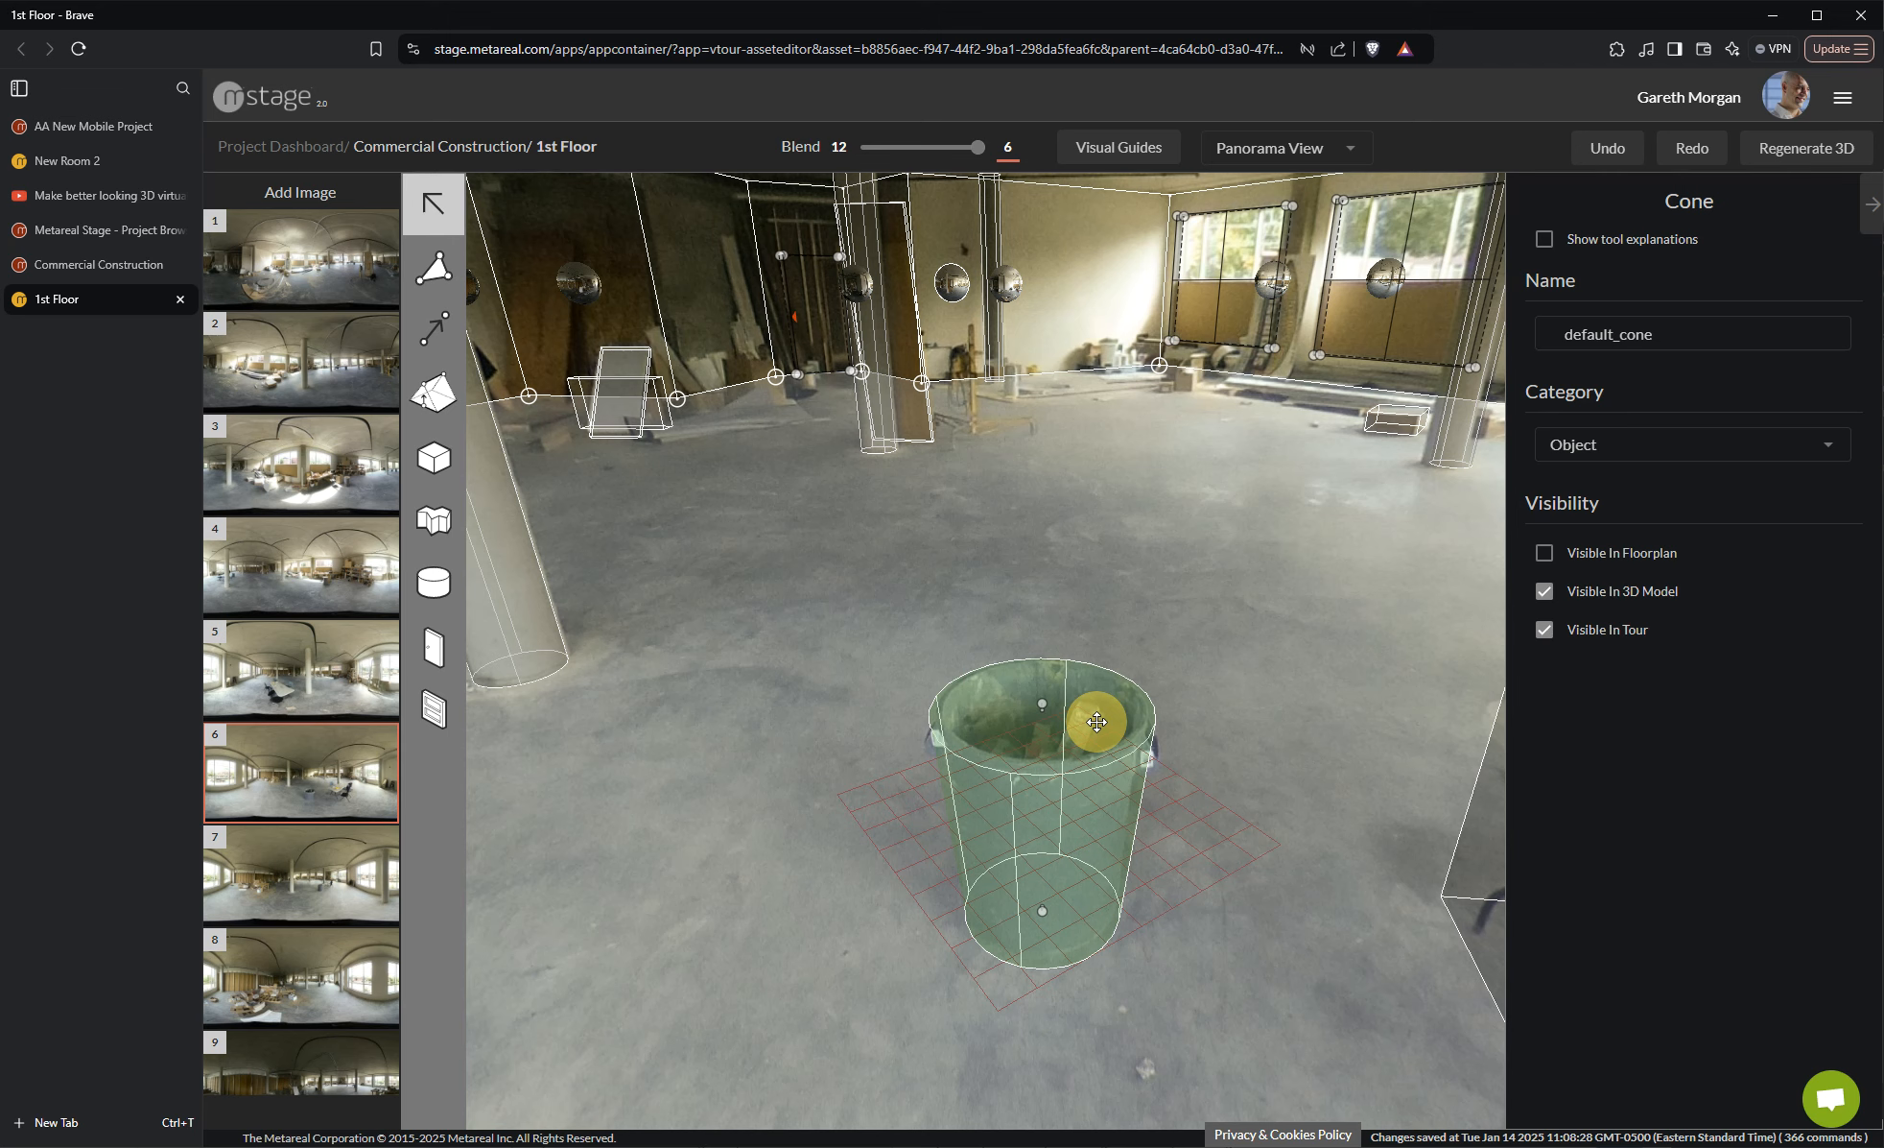
click(1307, 899)
Examine how the cone fits the trash can from panorama 6 and check the panorama's lens height setting
scroll(1202, 859, down, 5)
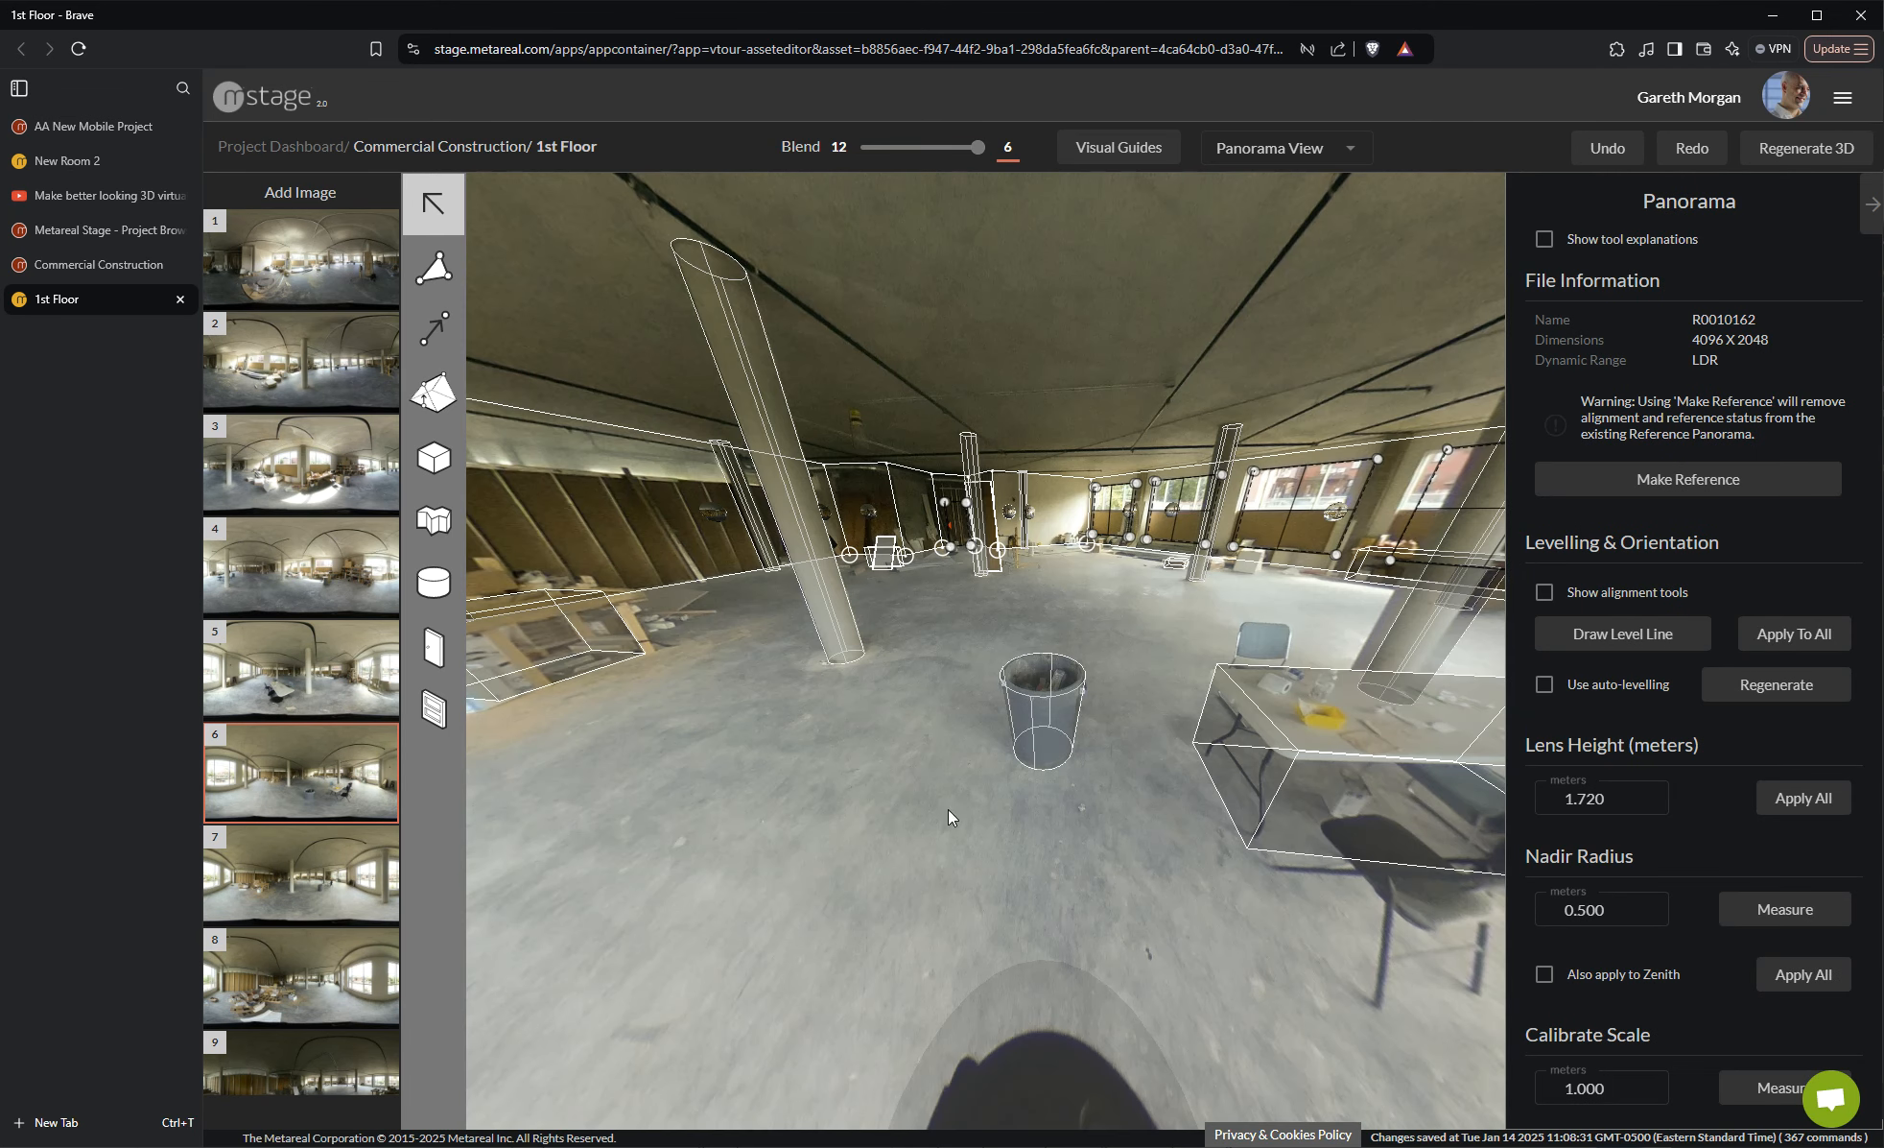
mouse_move(1067, 835)
mouse_down()
mouse_move(874, 836)
mouse_move(864, 967)
mouse_move(1099, 907)
mouse_move(988, 877)
mouse_move(1019, 912)
mouse_move(1110, 922)
mouse_move(869, 913)
mouse_up()
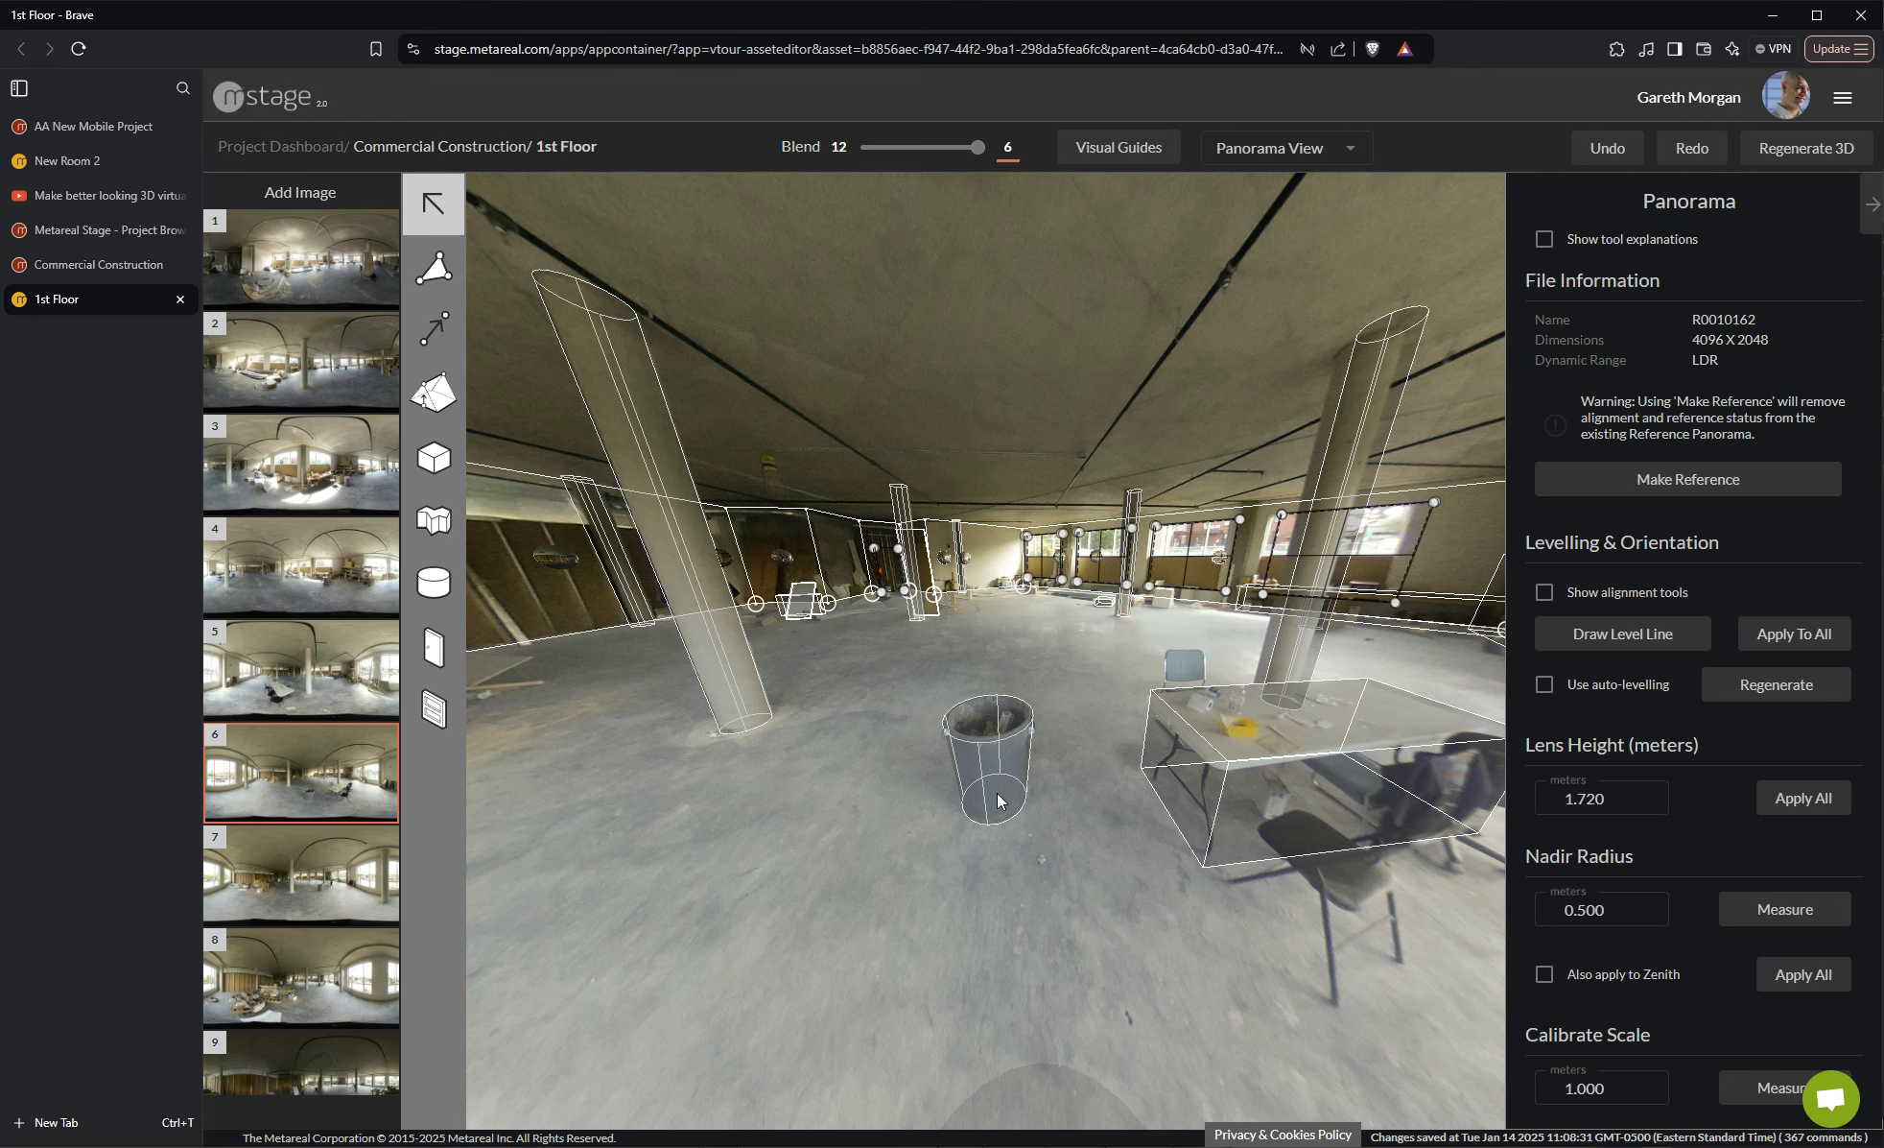
mouse_move(981, 852)
mouse_down()
mouse_move(859, 876)
mouse_move(1058, 893)
mouse_move(922, 881)
mouse_move(893, 893)
mouse_move(909, 909)
mouse_up()
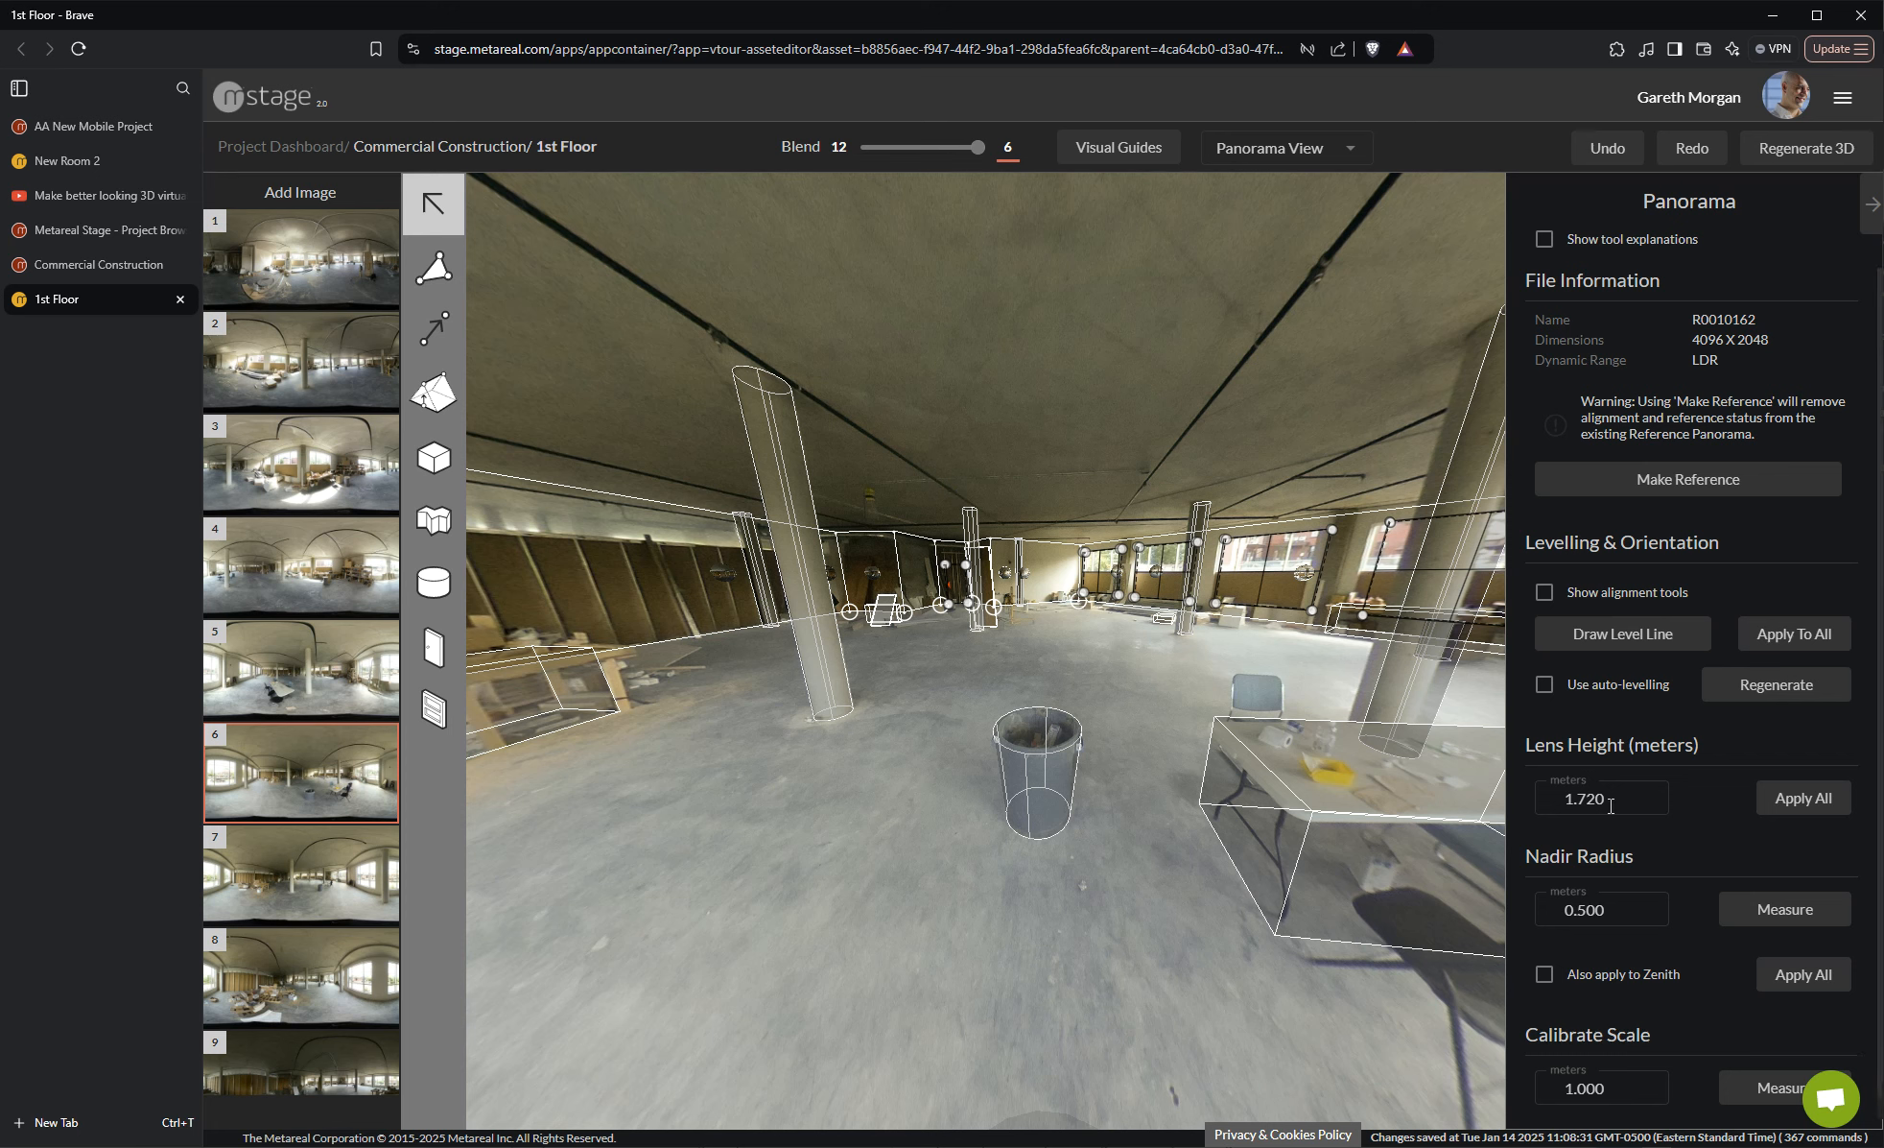
click(1578, 799)
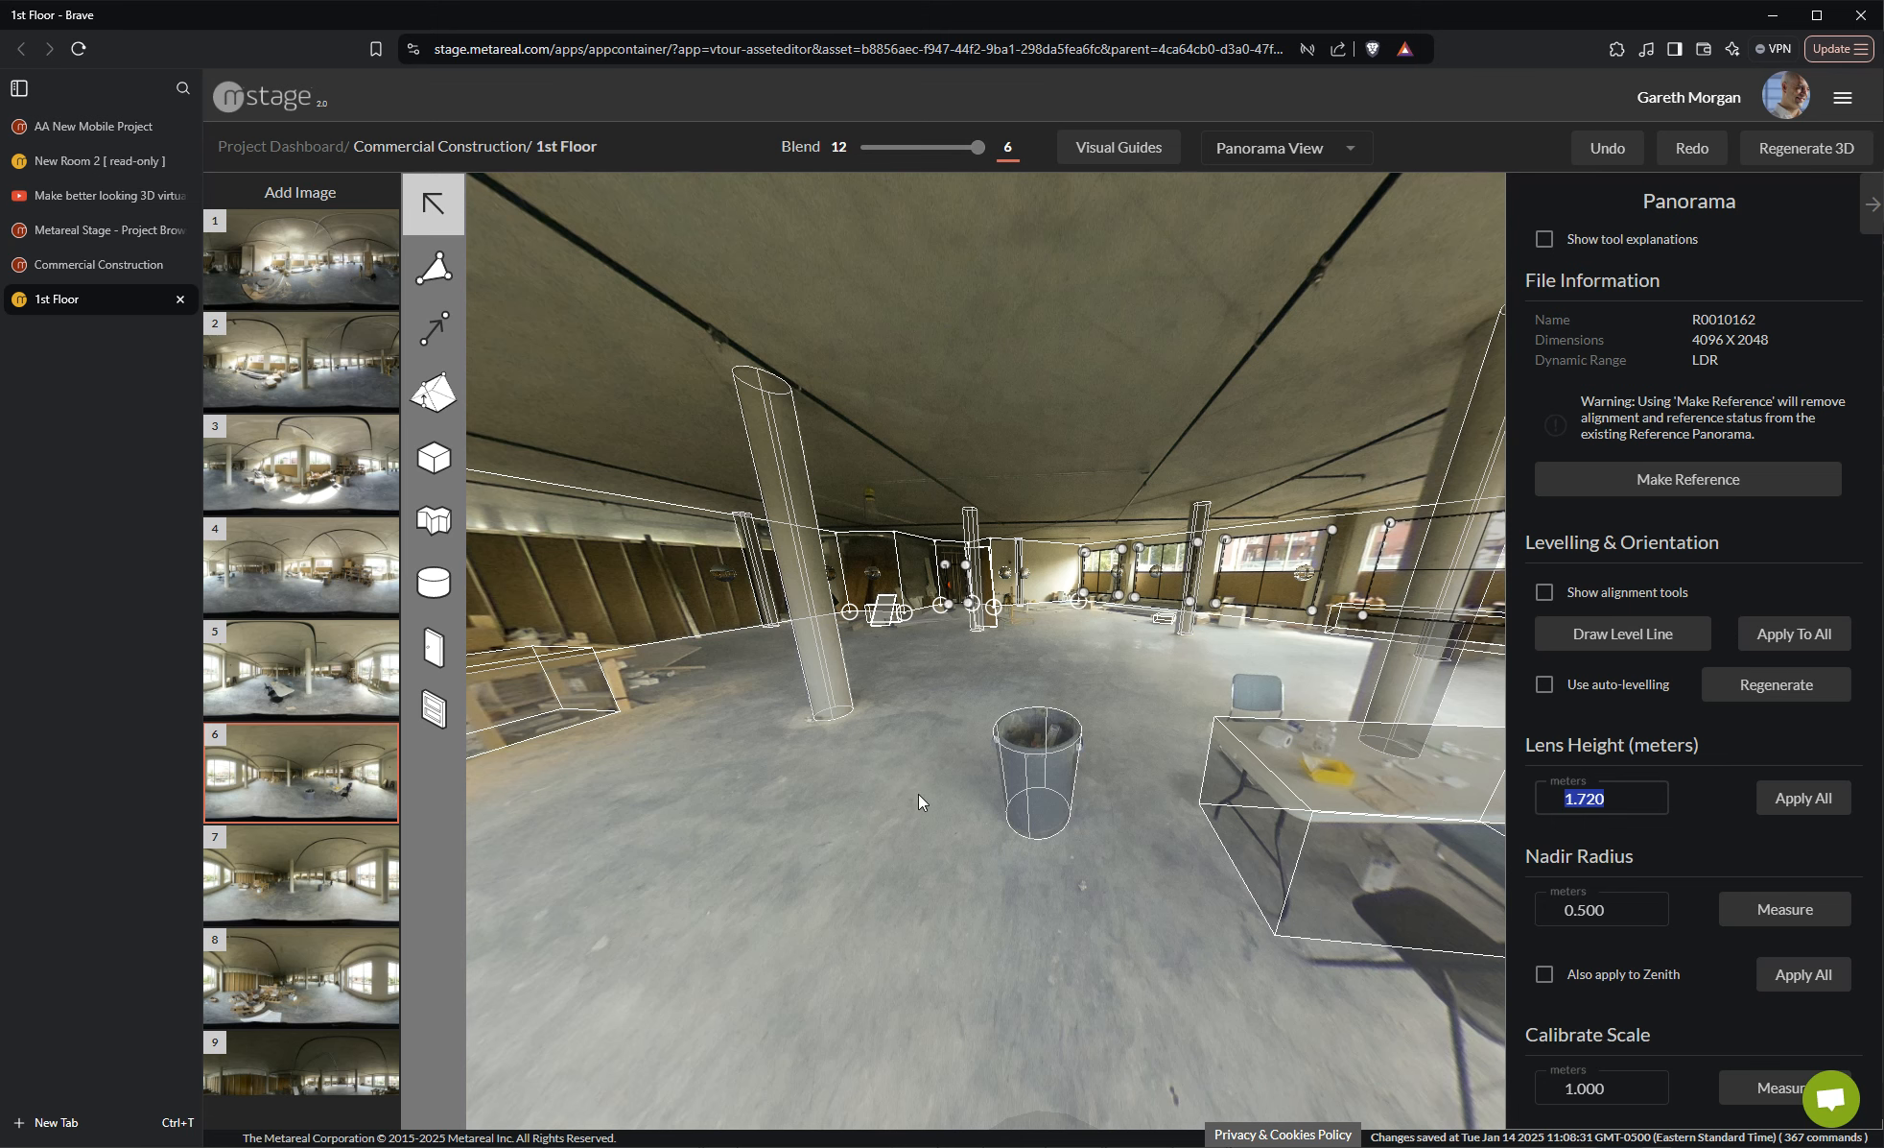
drag(881, 830, 710, 860)
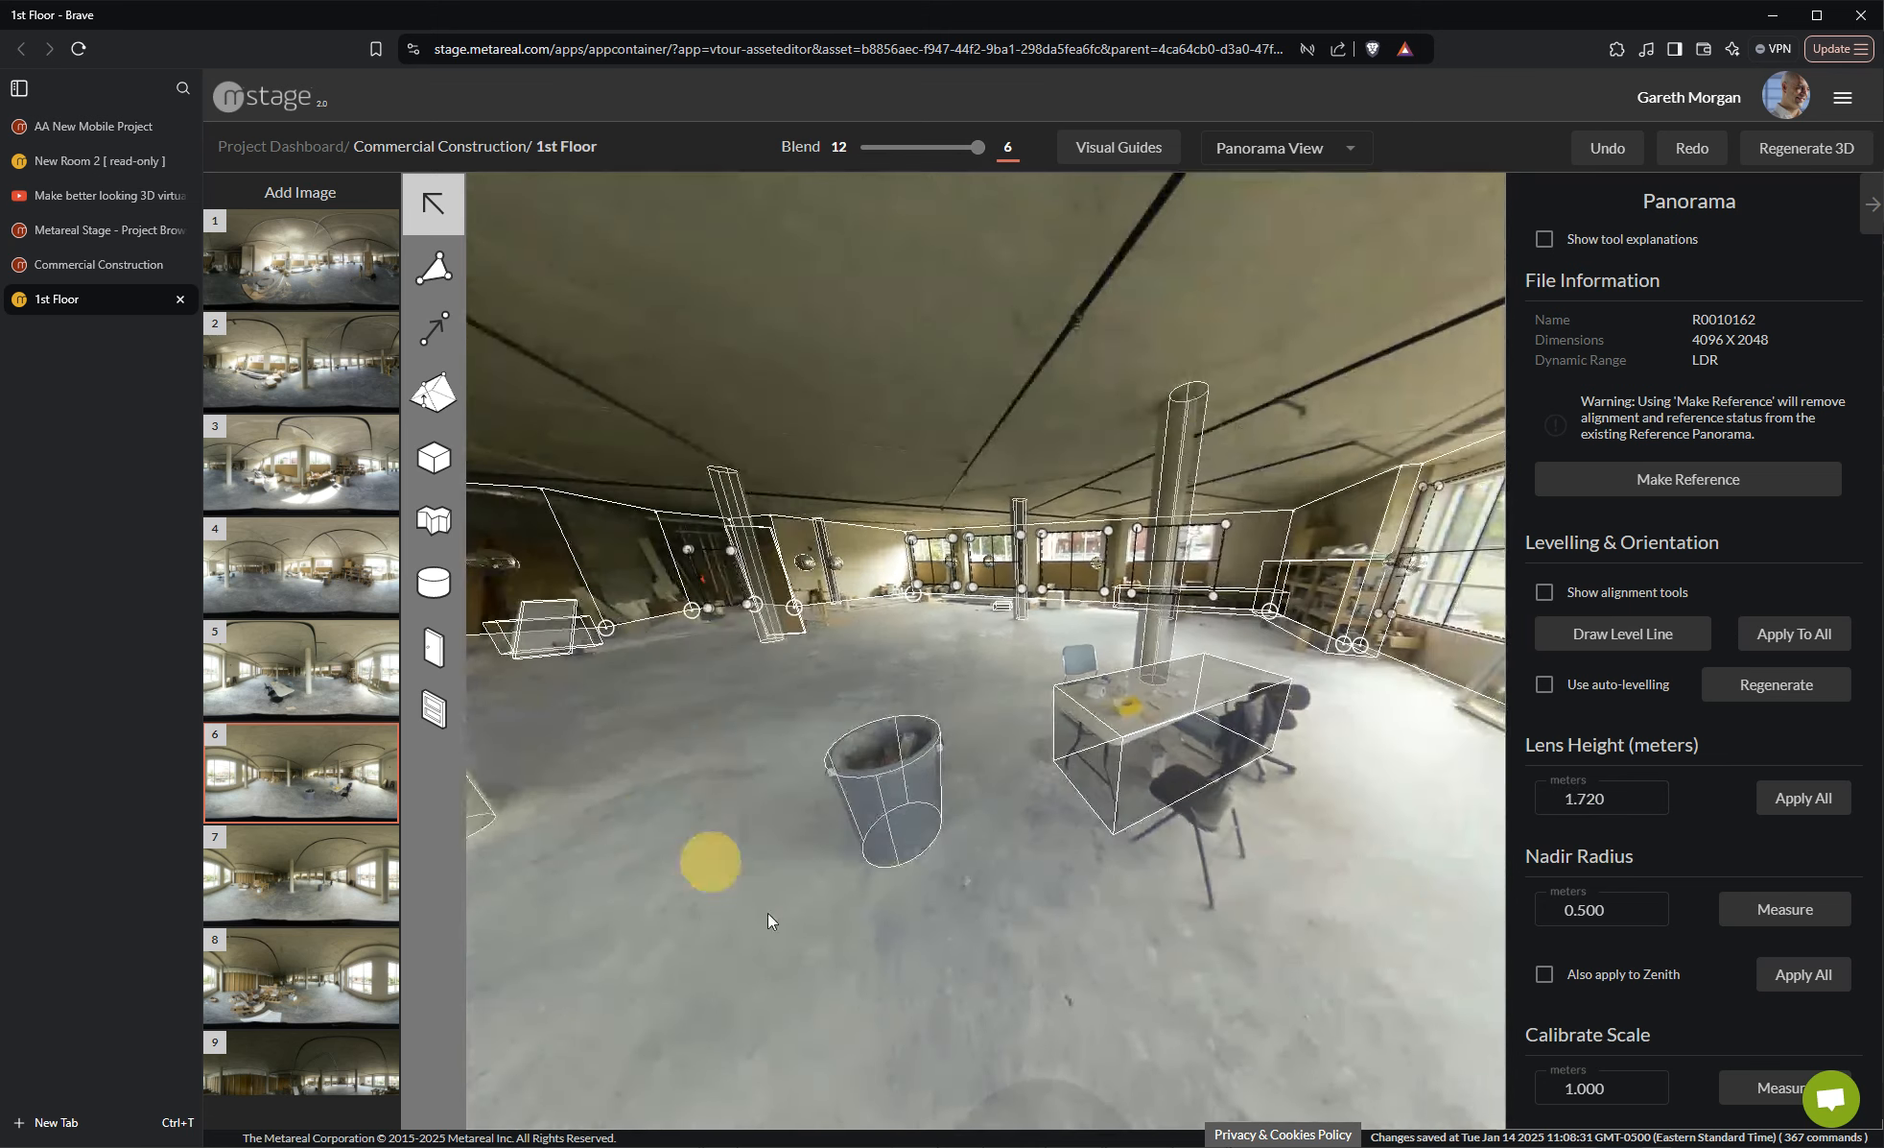
mouse_move(989, 821)
mouse_down()
mouse_move(978, 876)
mouse_move(1036, 847)
mouse_move(1136, 851)
mouse_move(1076, 861)
mouse_move(973, 808)
mouse_up()
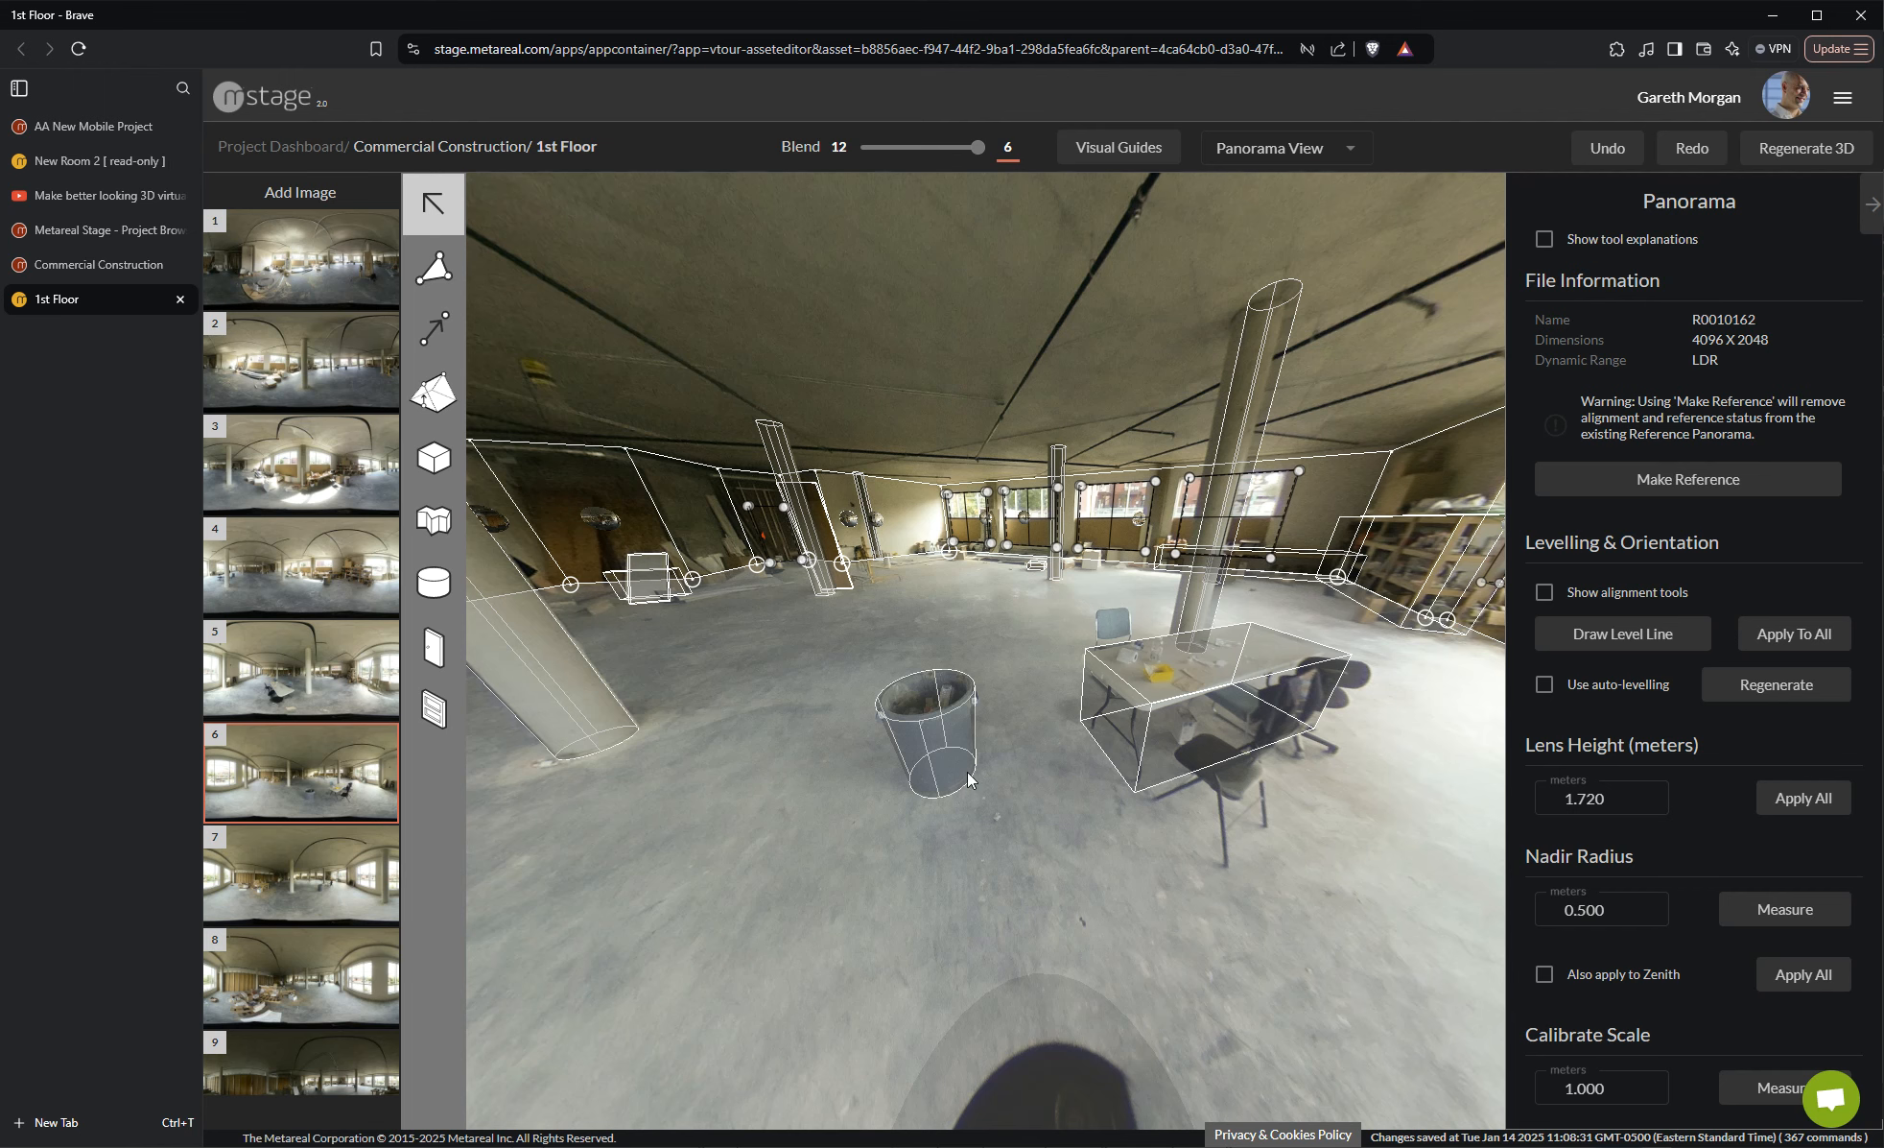
drag(996, 797, 1160, 835)
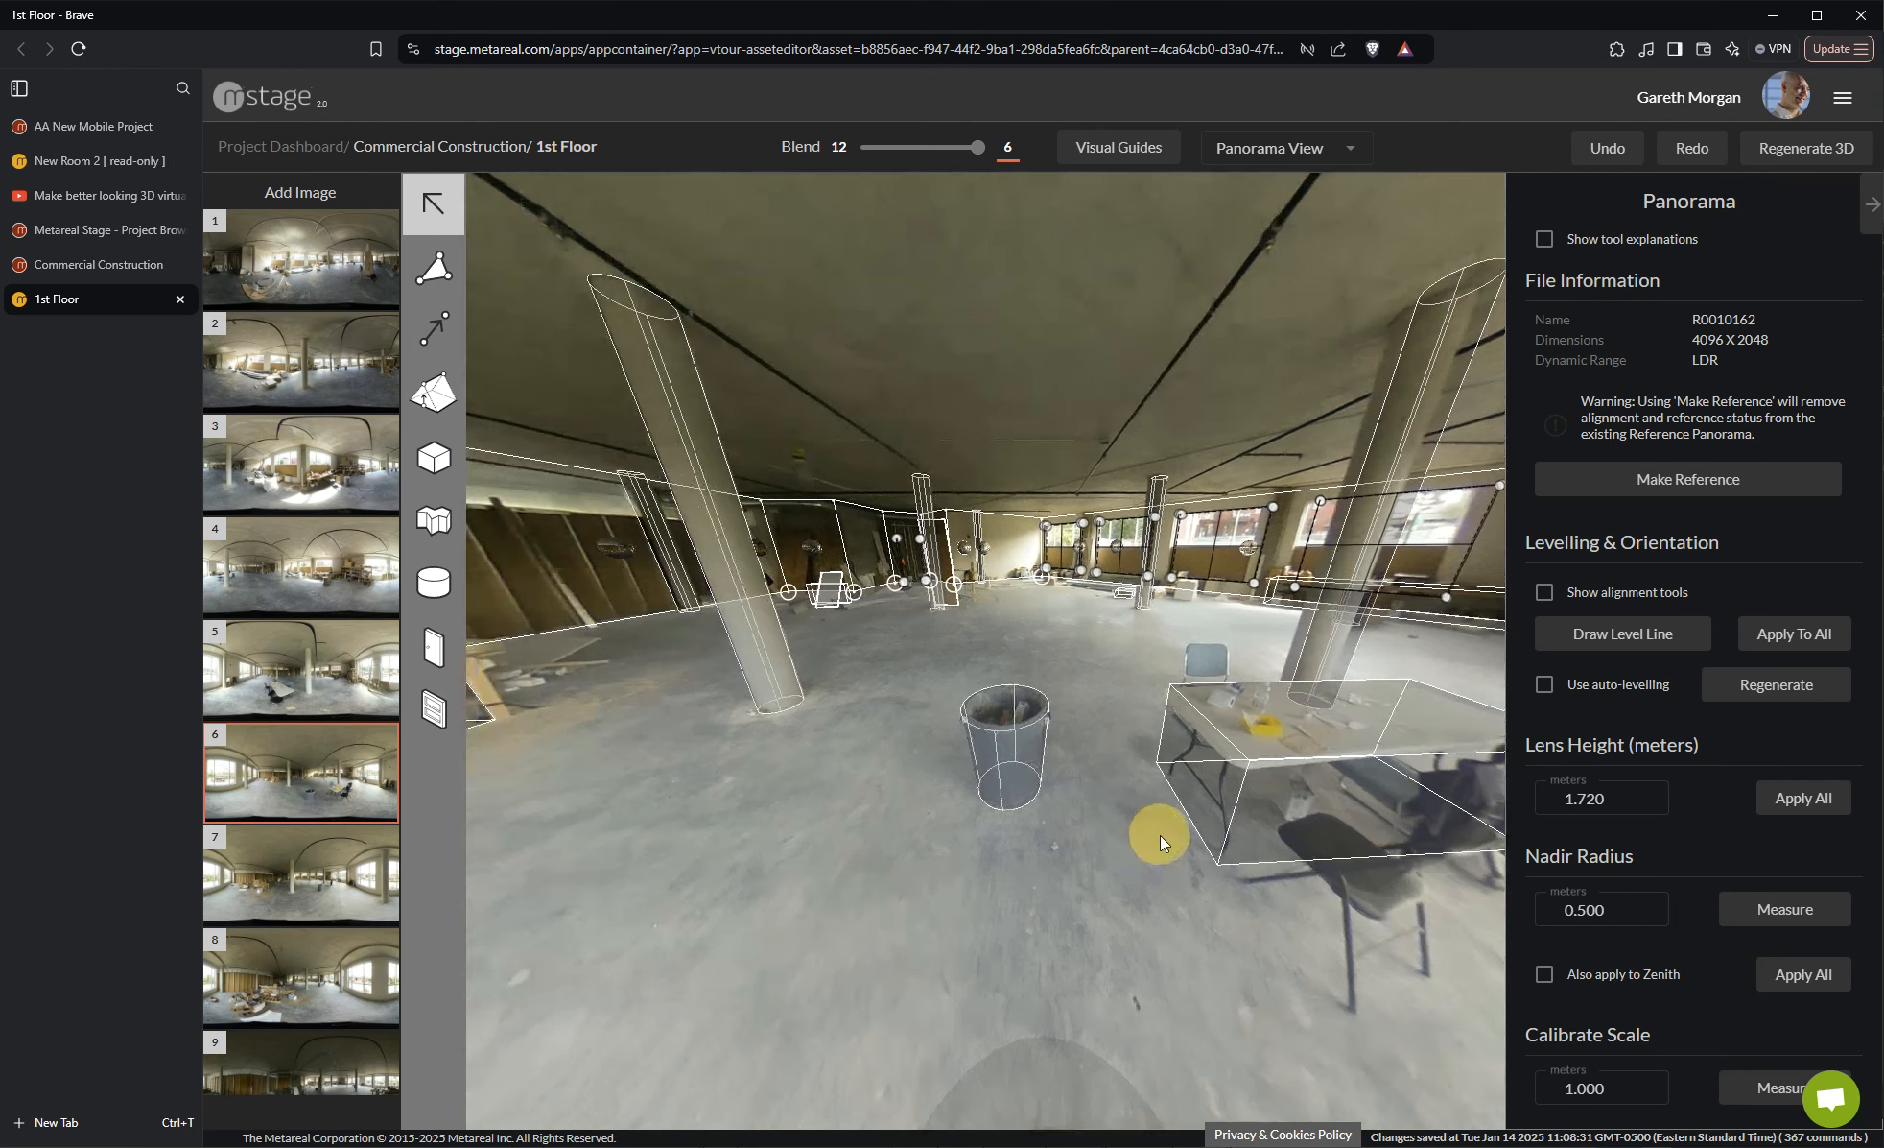
Duplicate the trash can's cone and move the copy's base and top to the open floor between the trash can and the column
click(1019, 780)
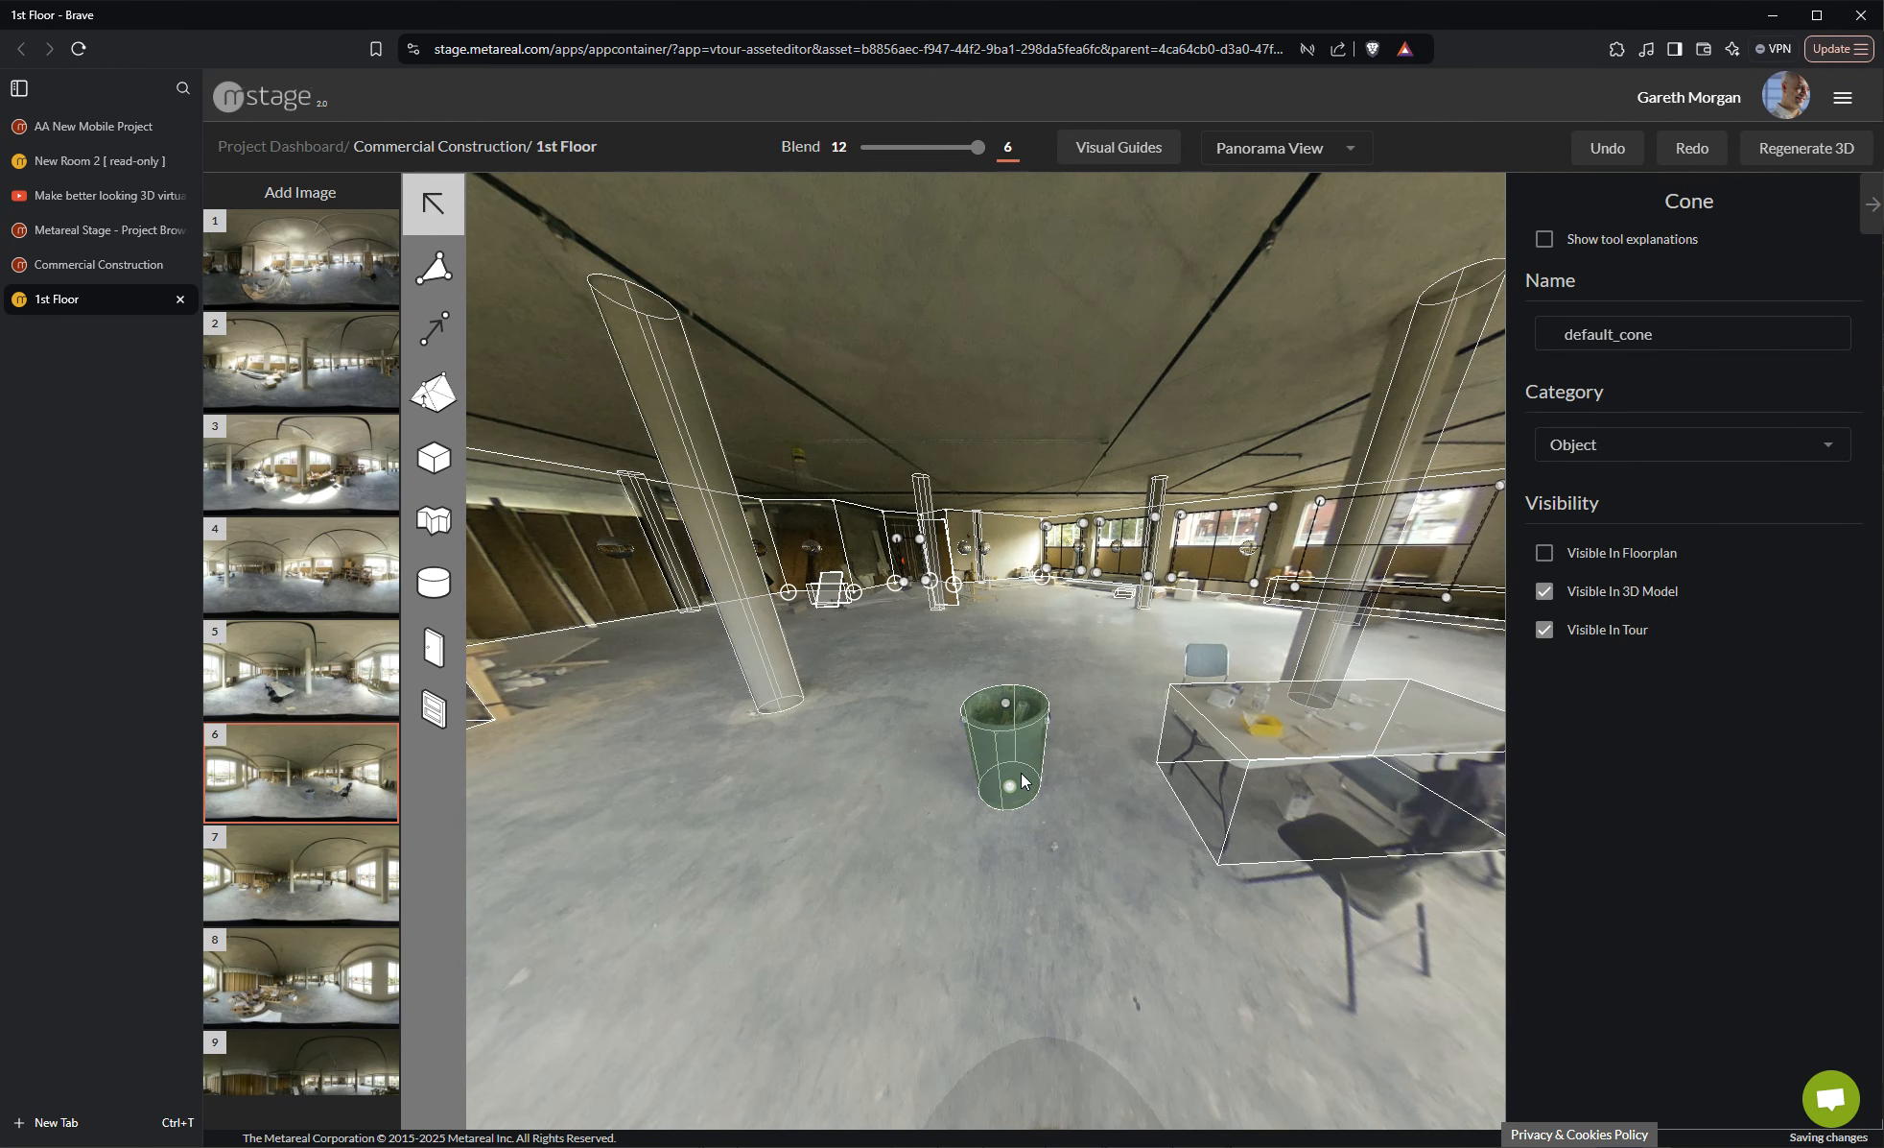
drag(1040, 746, 877, 756)
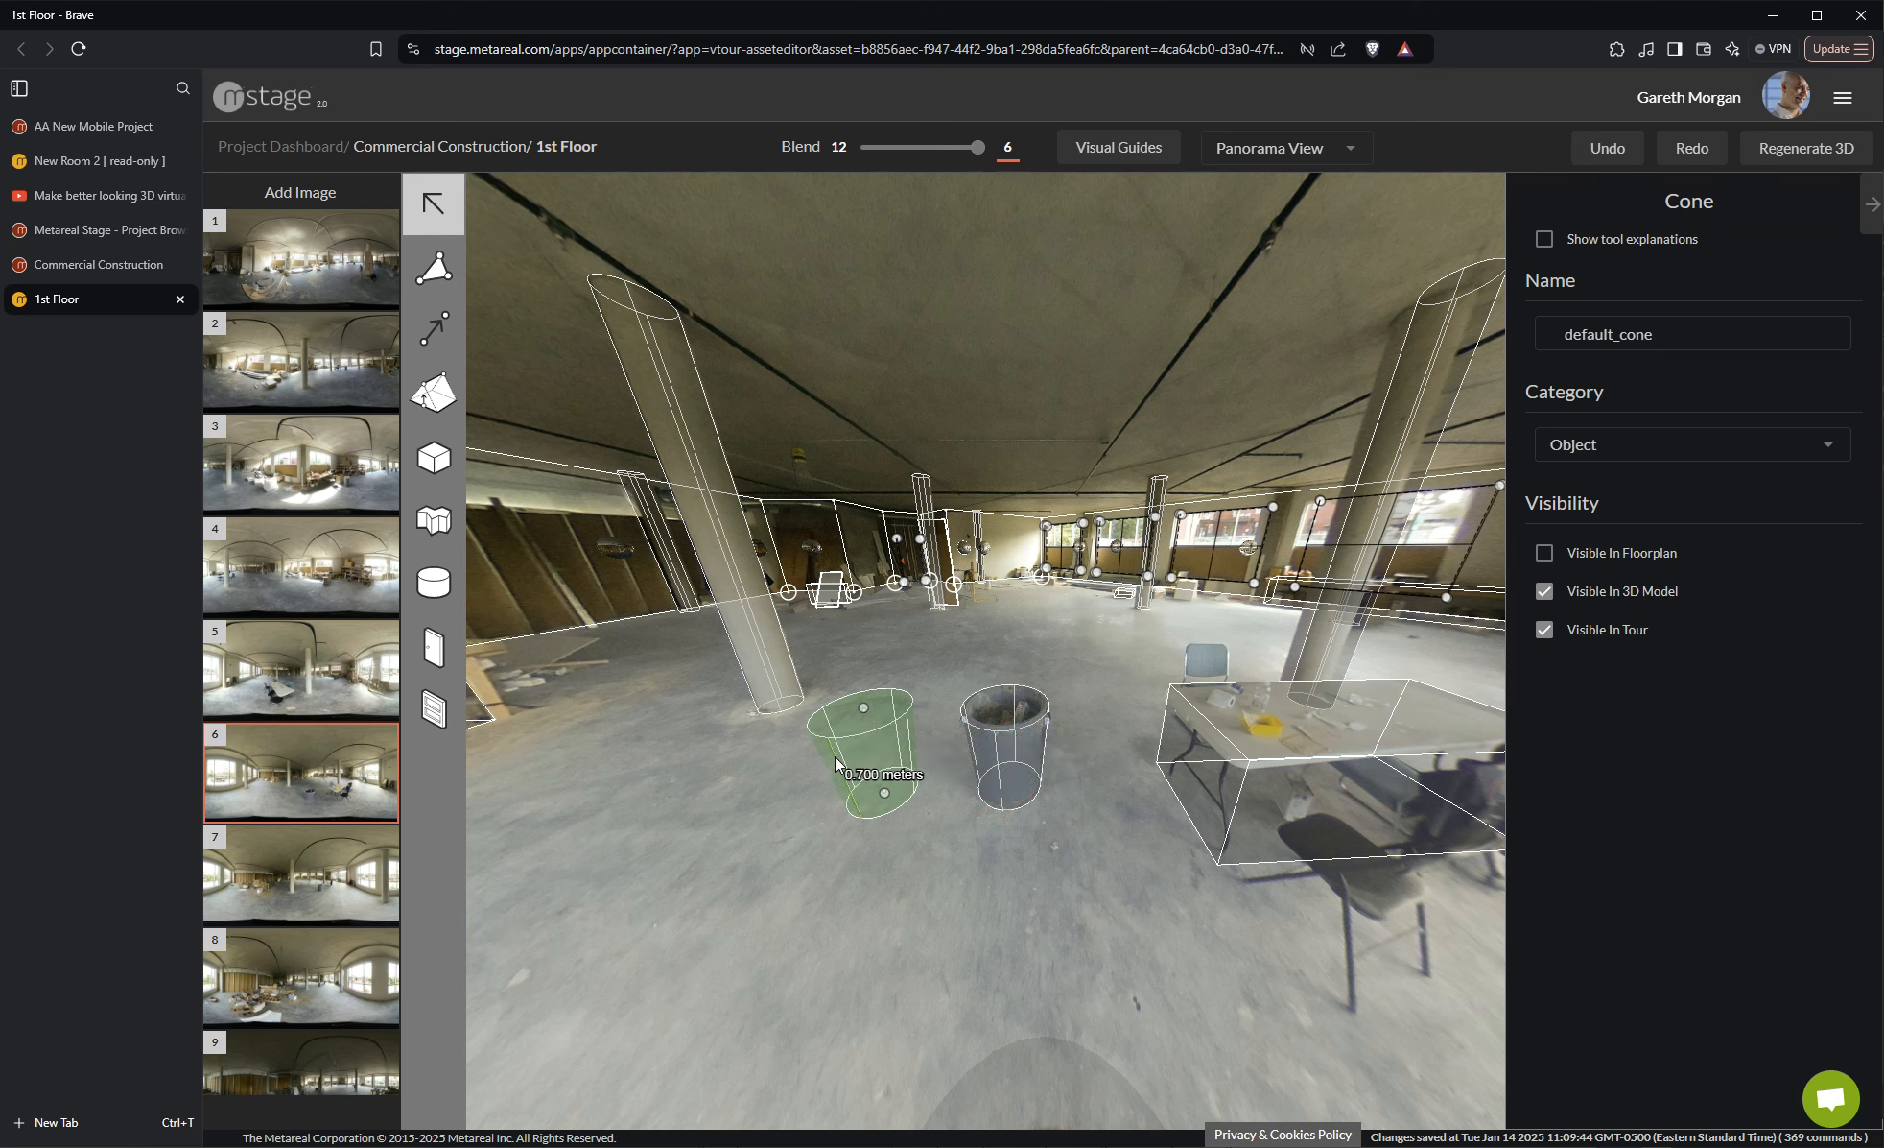
drag(862, 706, 845, 635)
drag(881, 789, 867, 723)
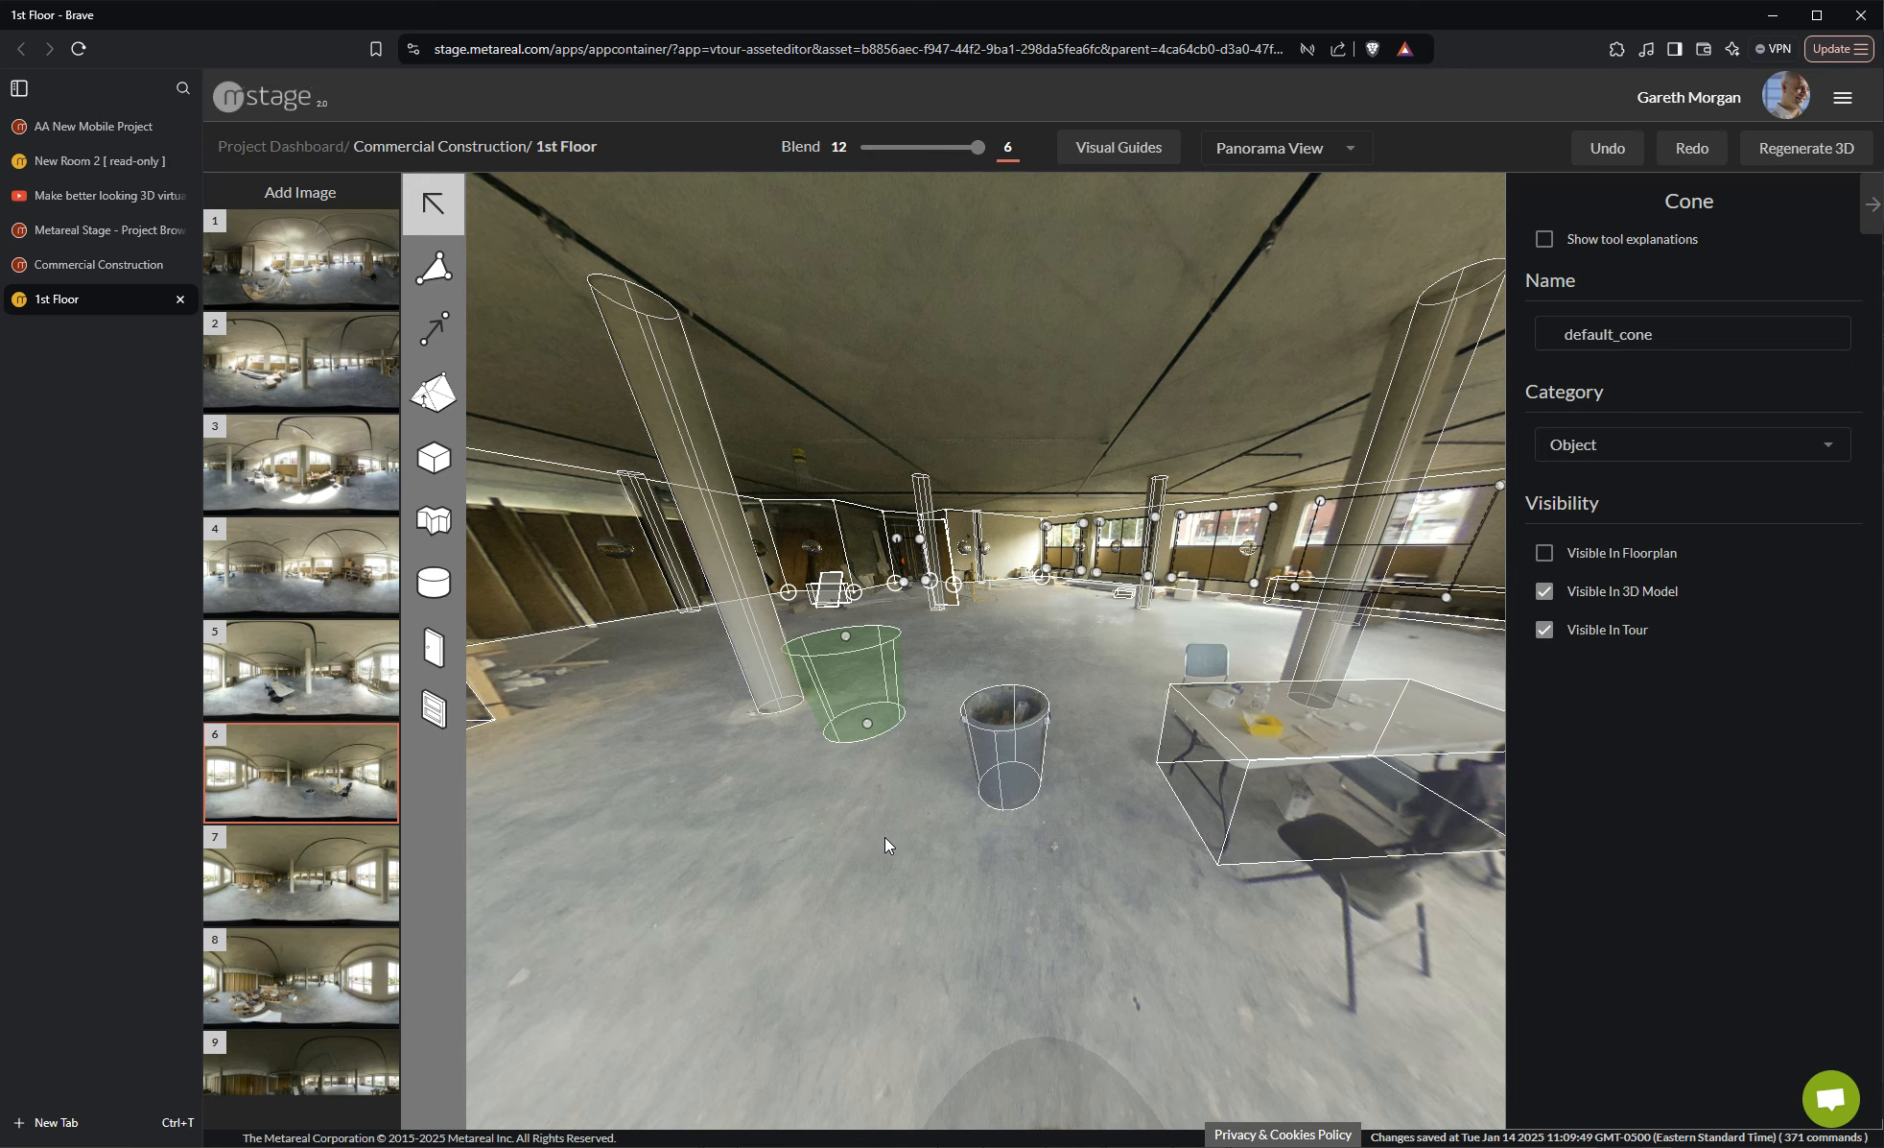
Reposition and reshape the cone copy by adjusting its height, base and rim, leaving its top wider than its base
drag(887, 835, 1010, 806)
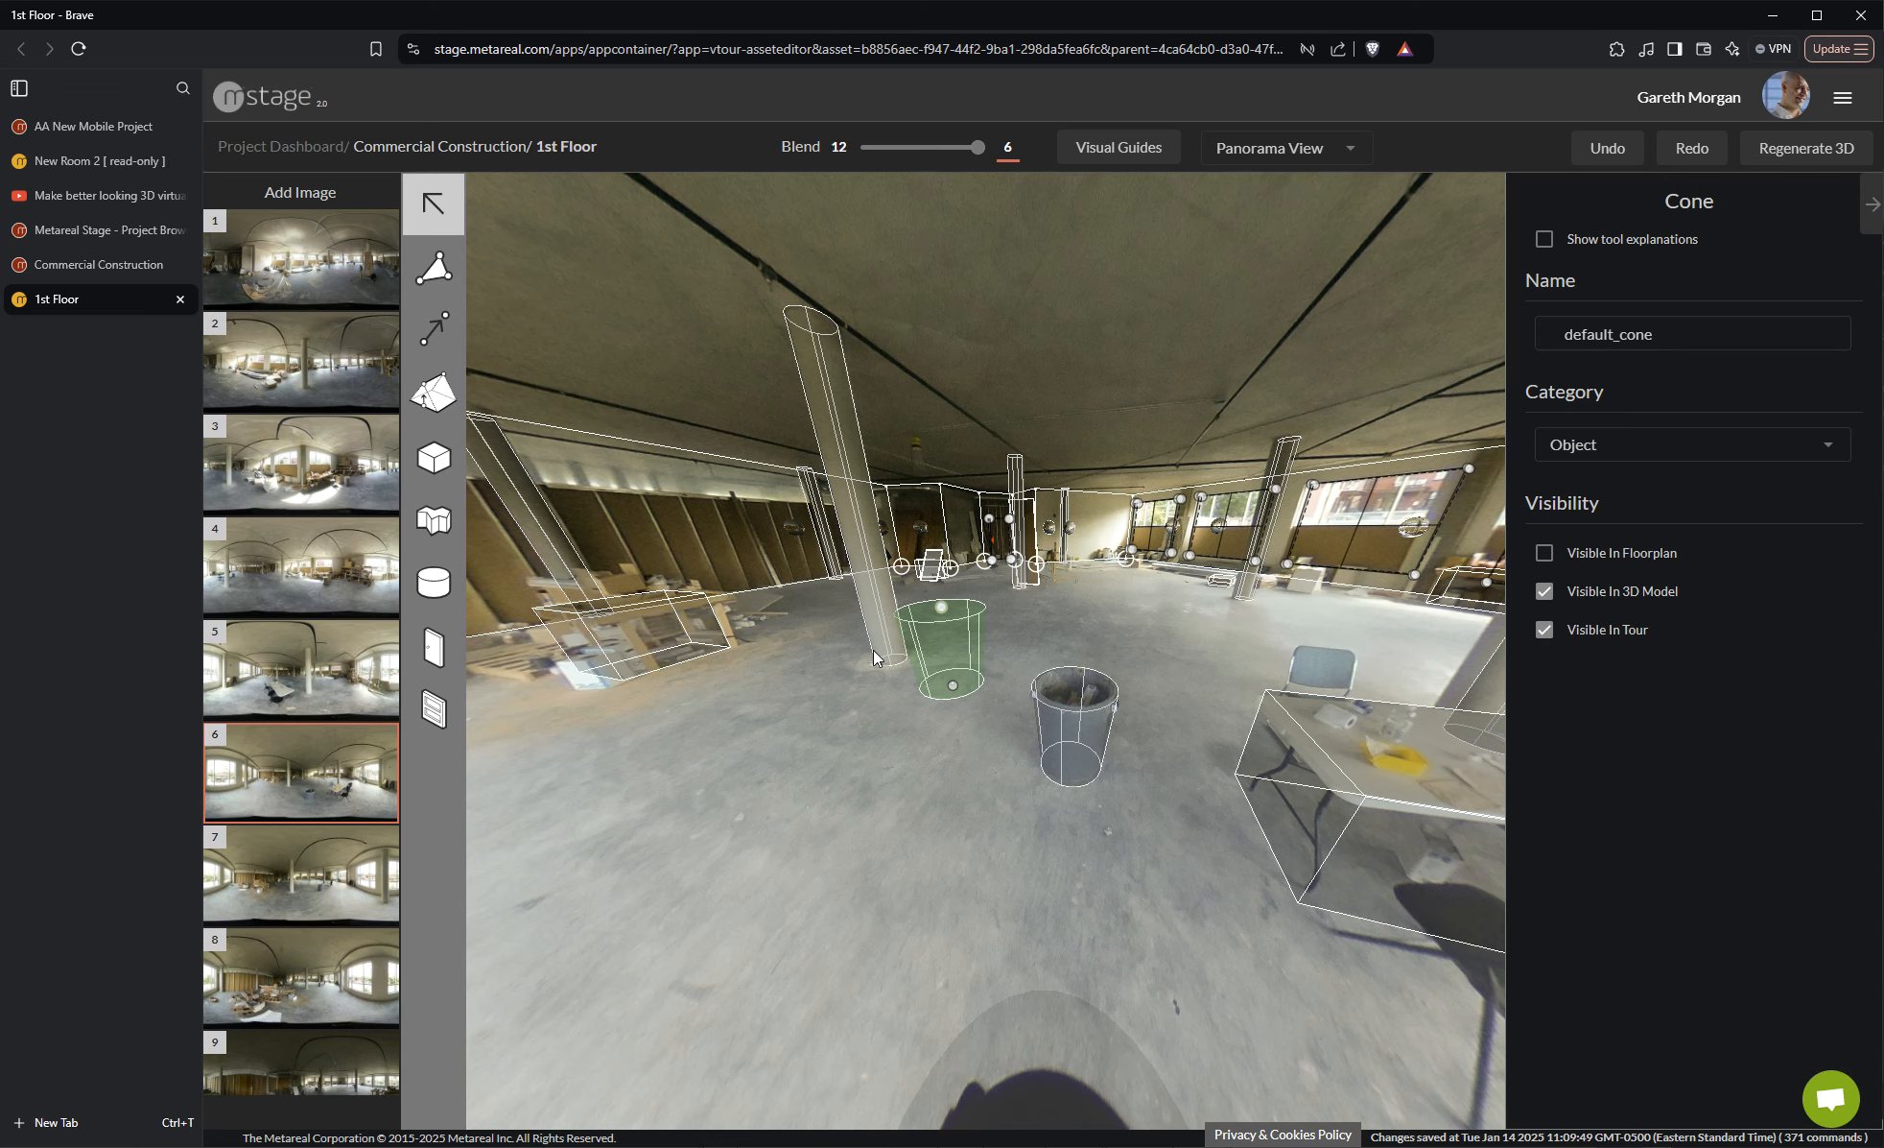
drag(961, 776, 894, 780)
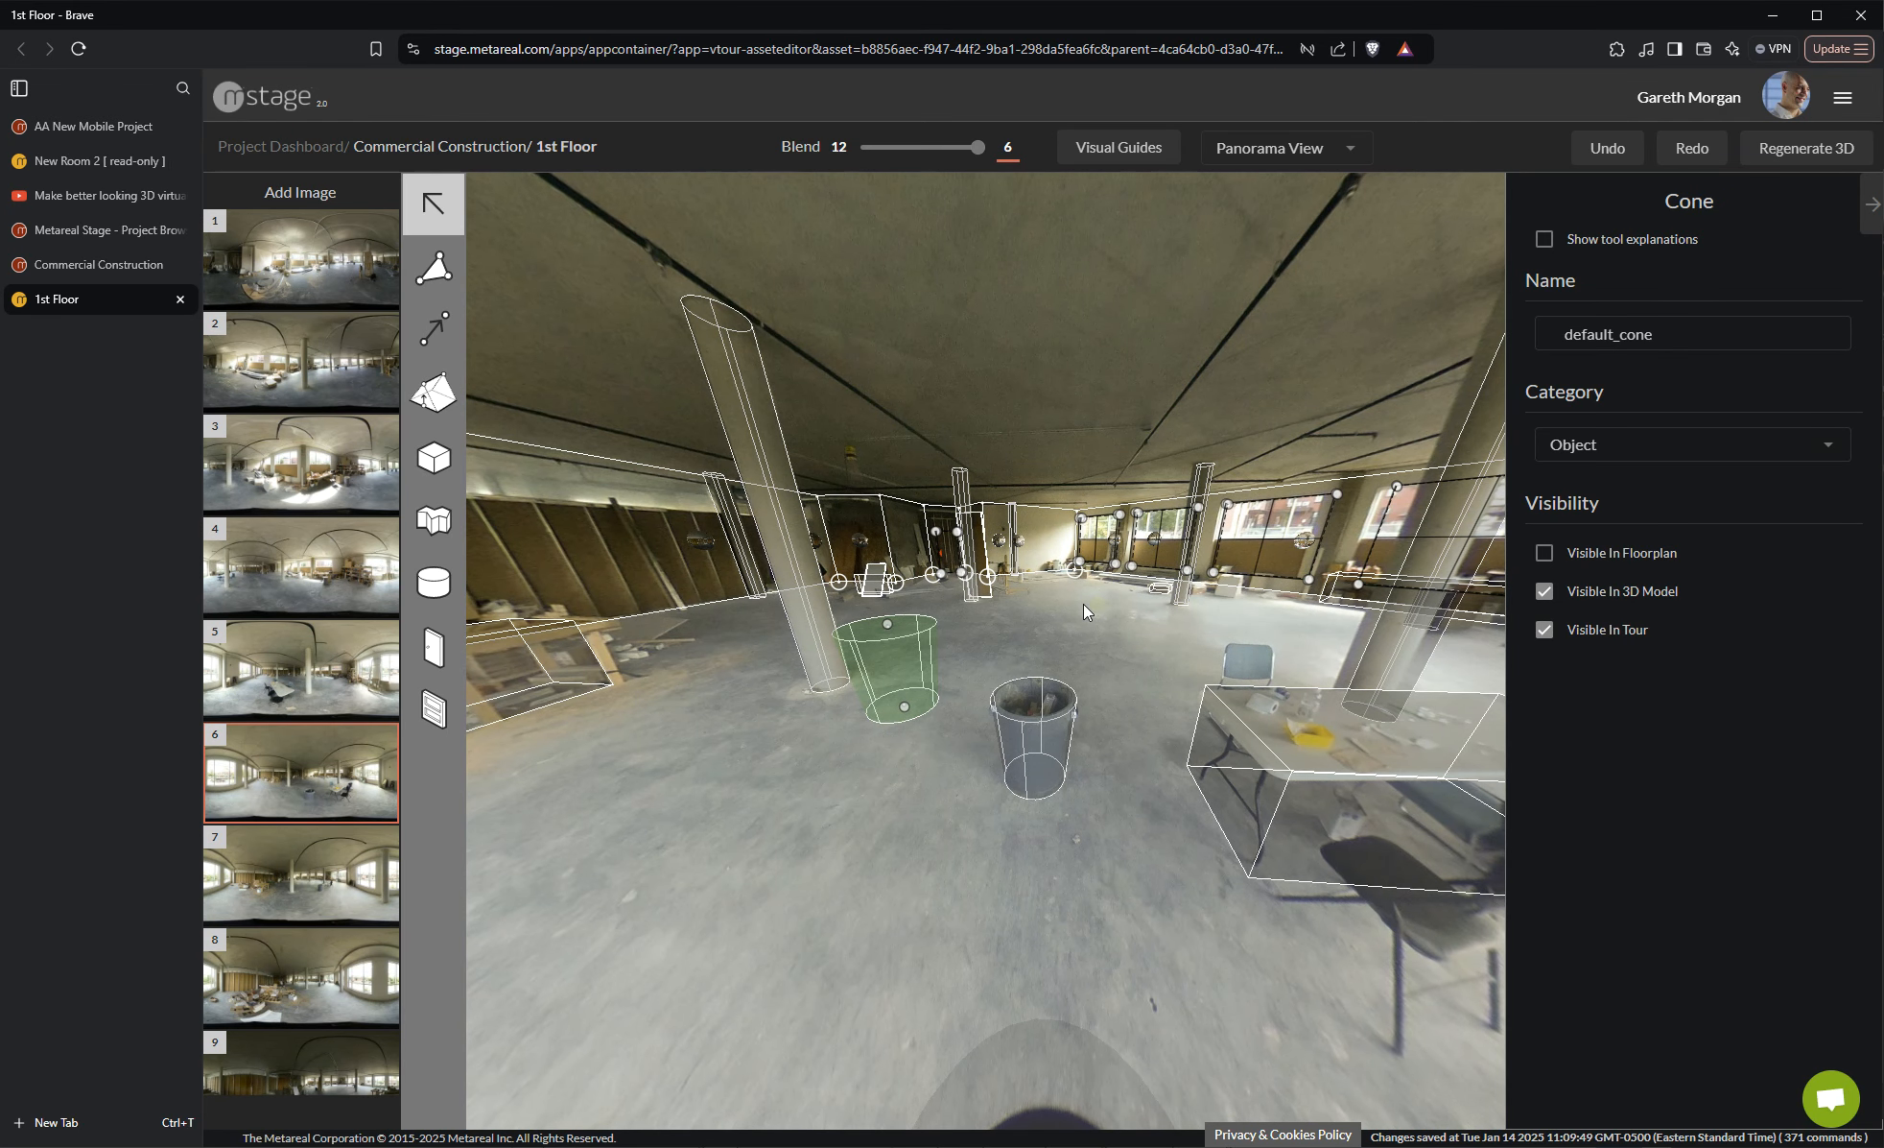
drag(1098, 604, 1093, 627)
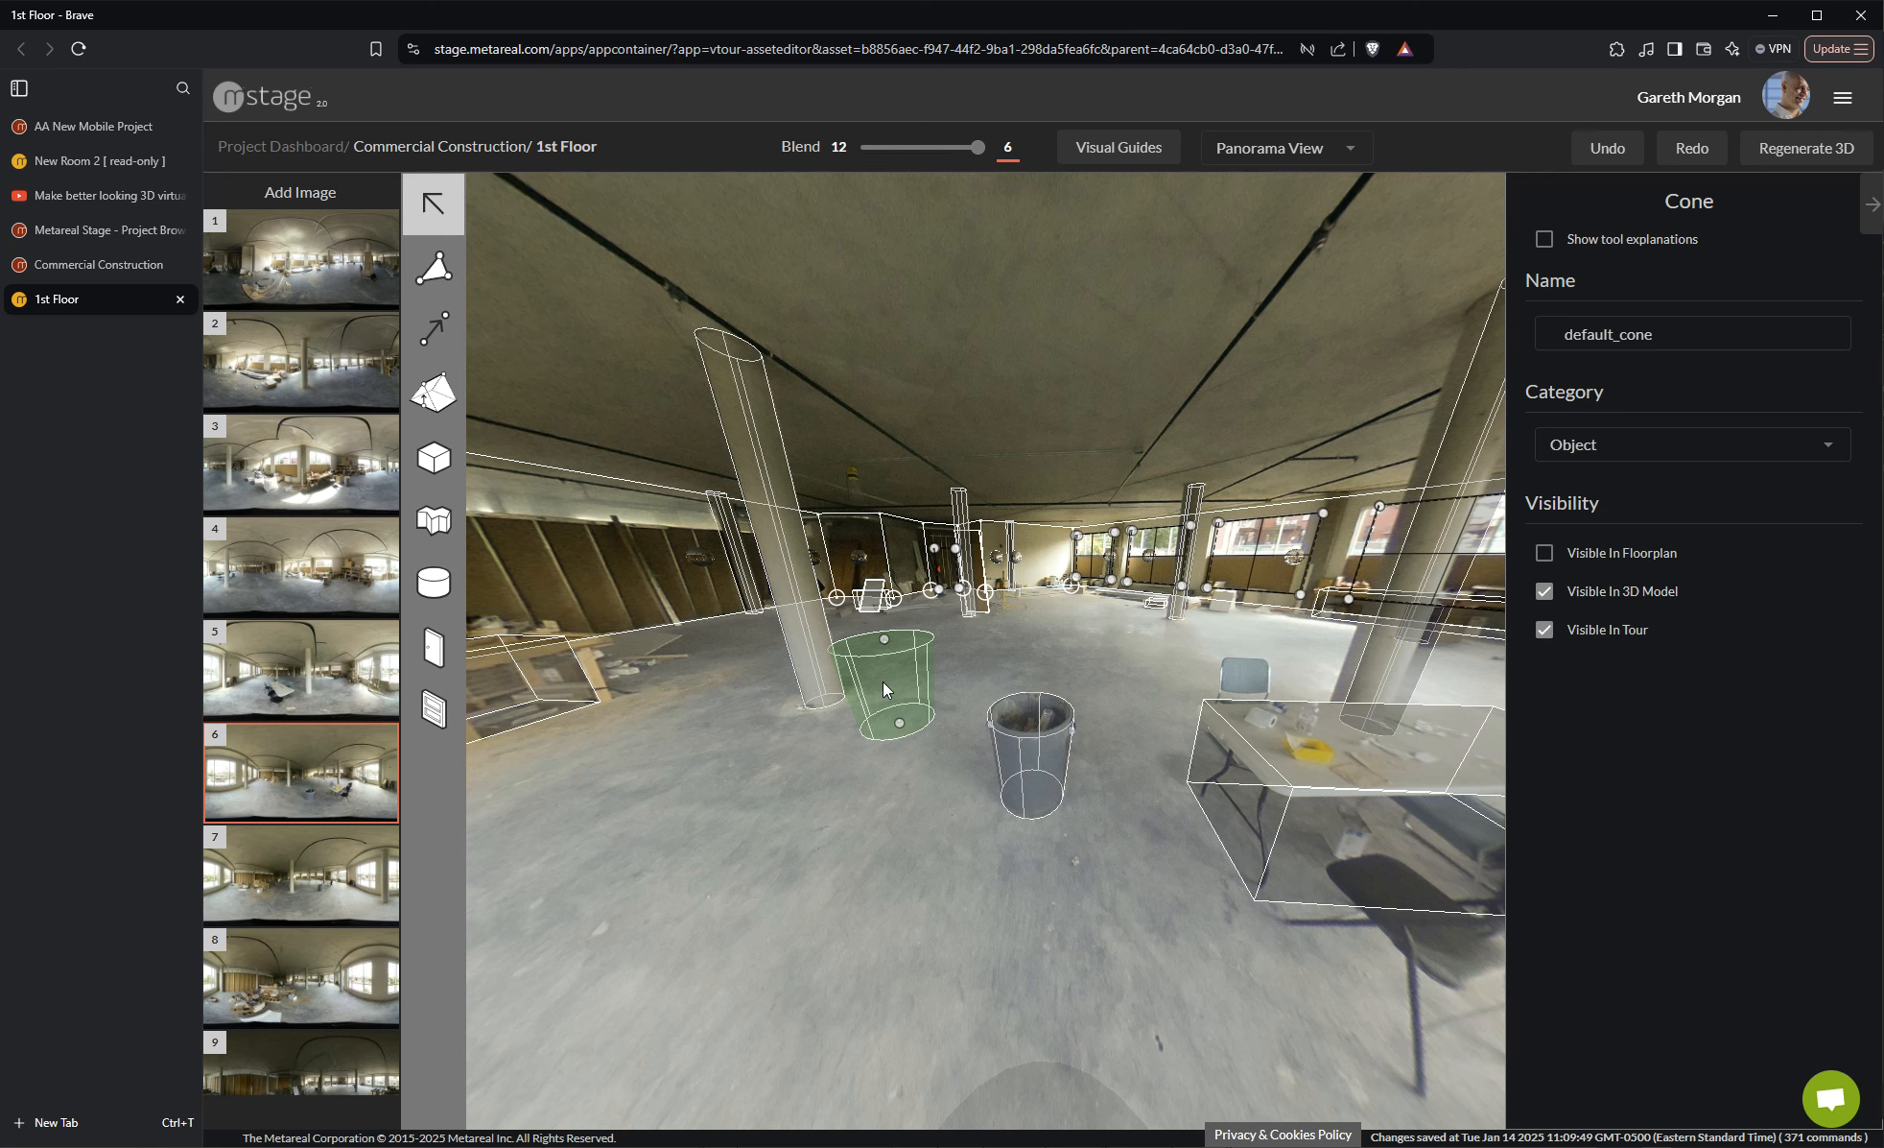
drag(884, 681, 884, 868)
drag(839, 773, 903, 701)
drag(760, 772, 869, 729)
drag(905, 812, 918, 811)
drag(967, 689, 963, 677)
drag(904, 888, 904, 812)
drag(871, 669, 851, 666)
drag(935, 831, 938, 764)
mouse_move(900, 667)
mouse_down()
mouse_move(887, 554)
mouse_move(876, 664)
mouse_move(927, 660)
mouse_up()
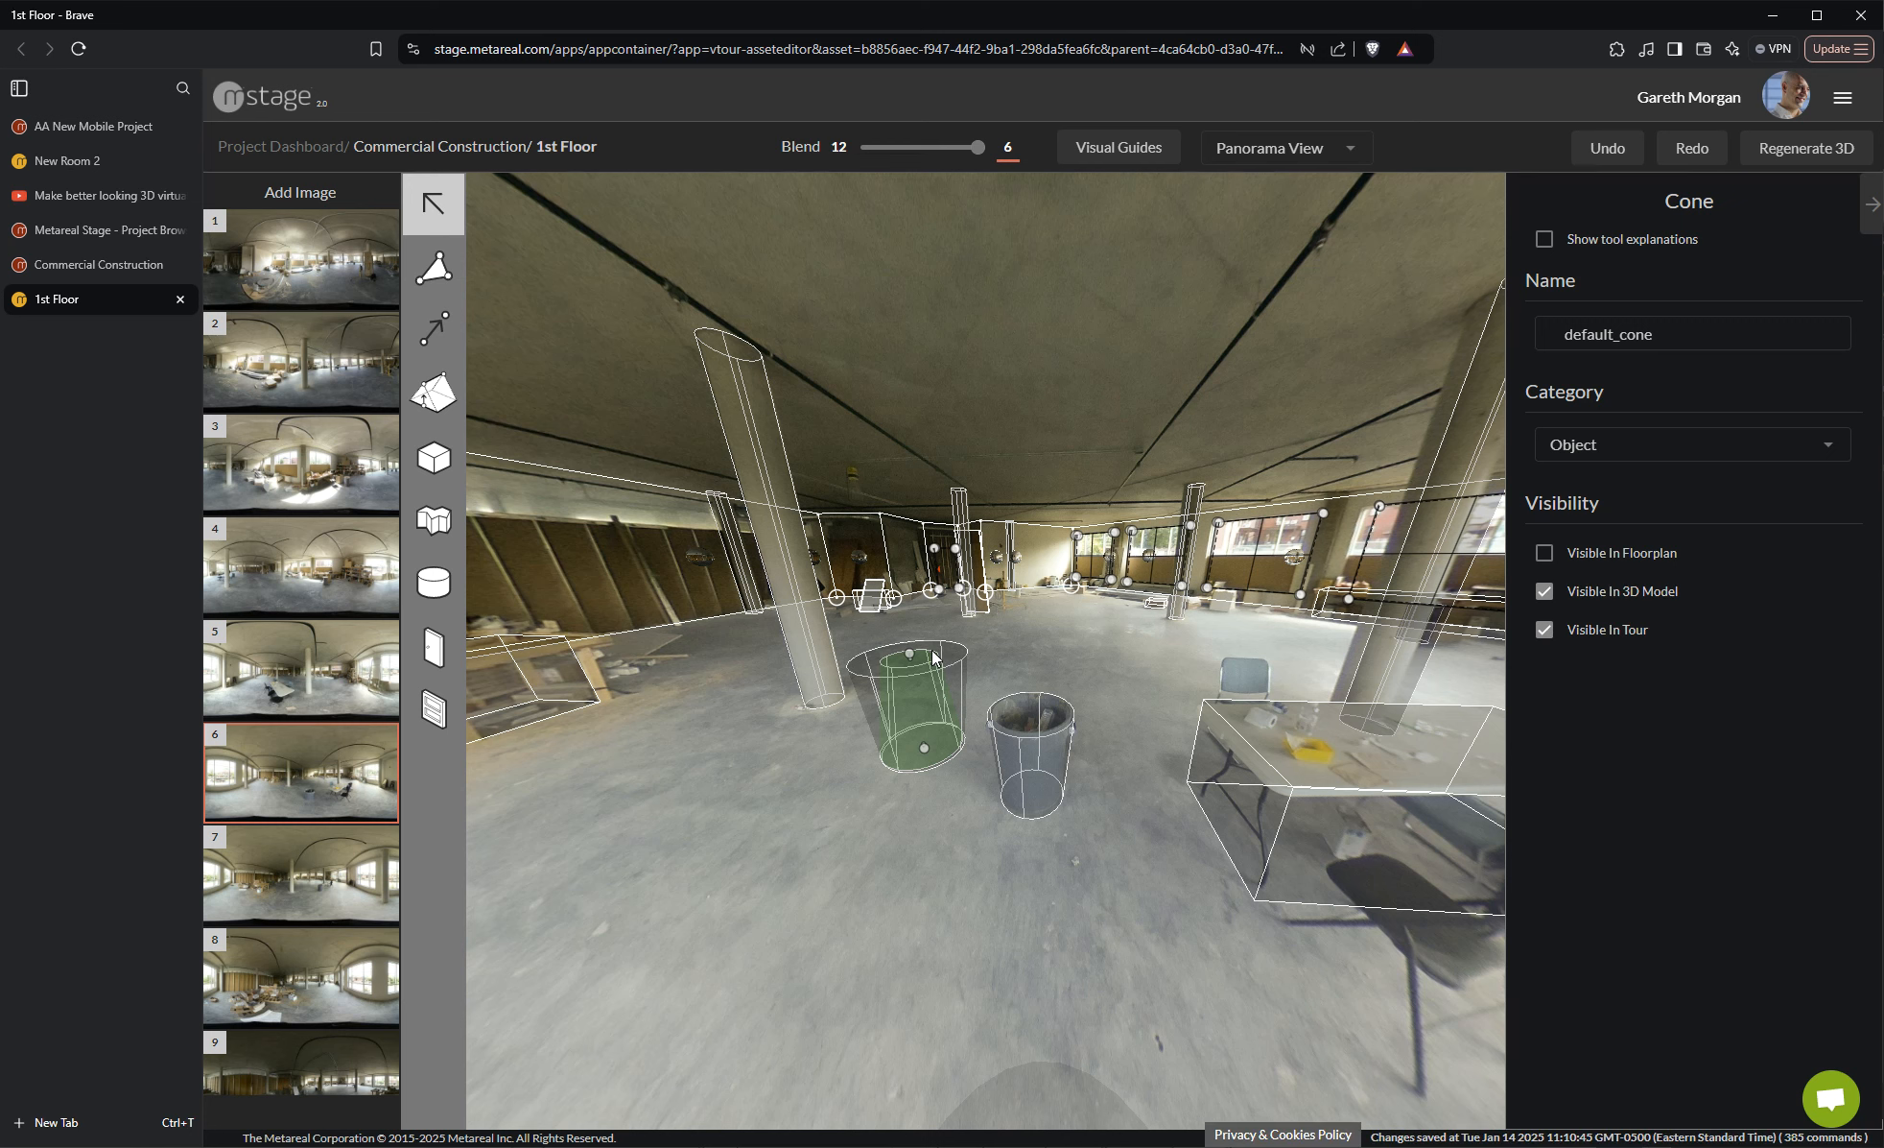
drag(935, 659, 888, 665)
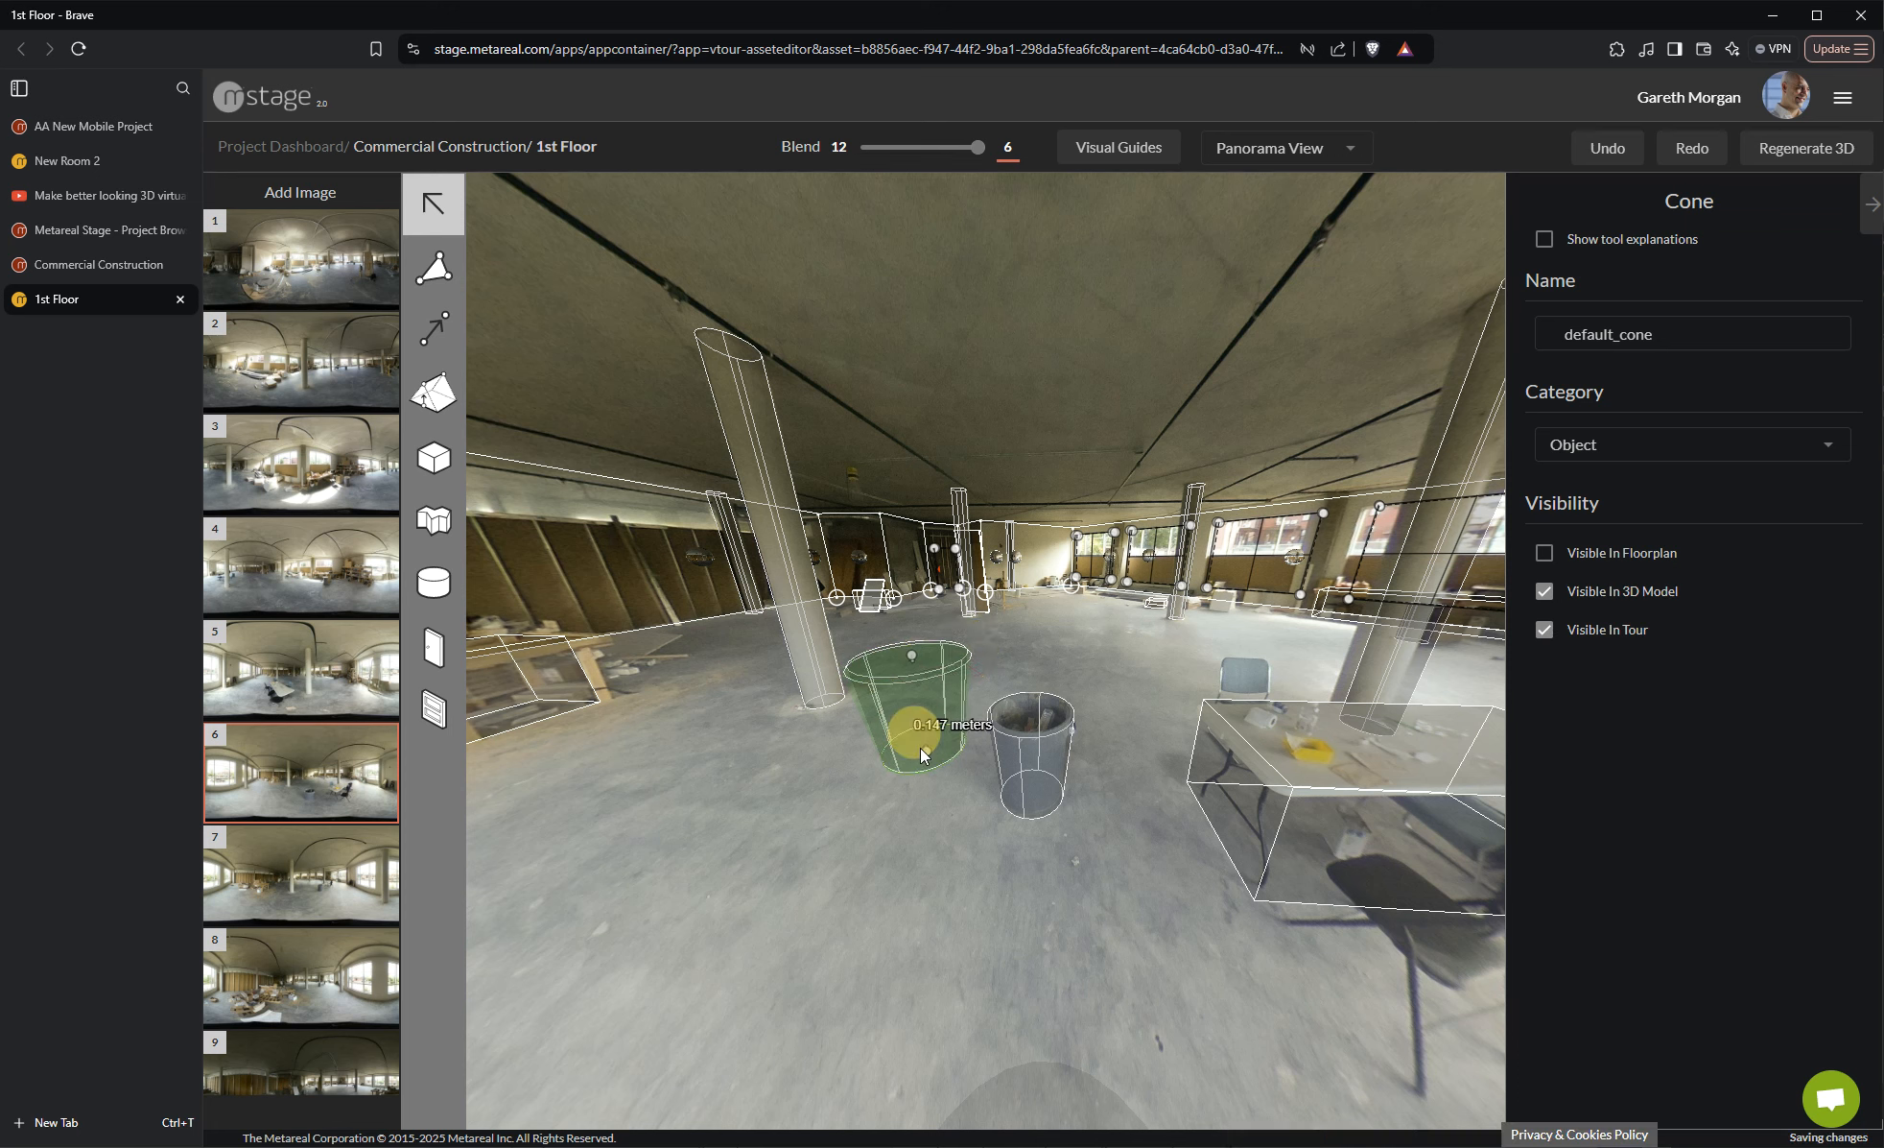
mouse_move(928, 739)
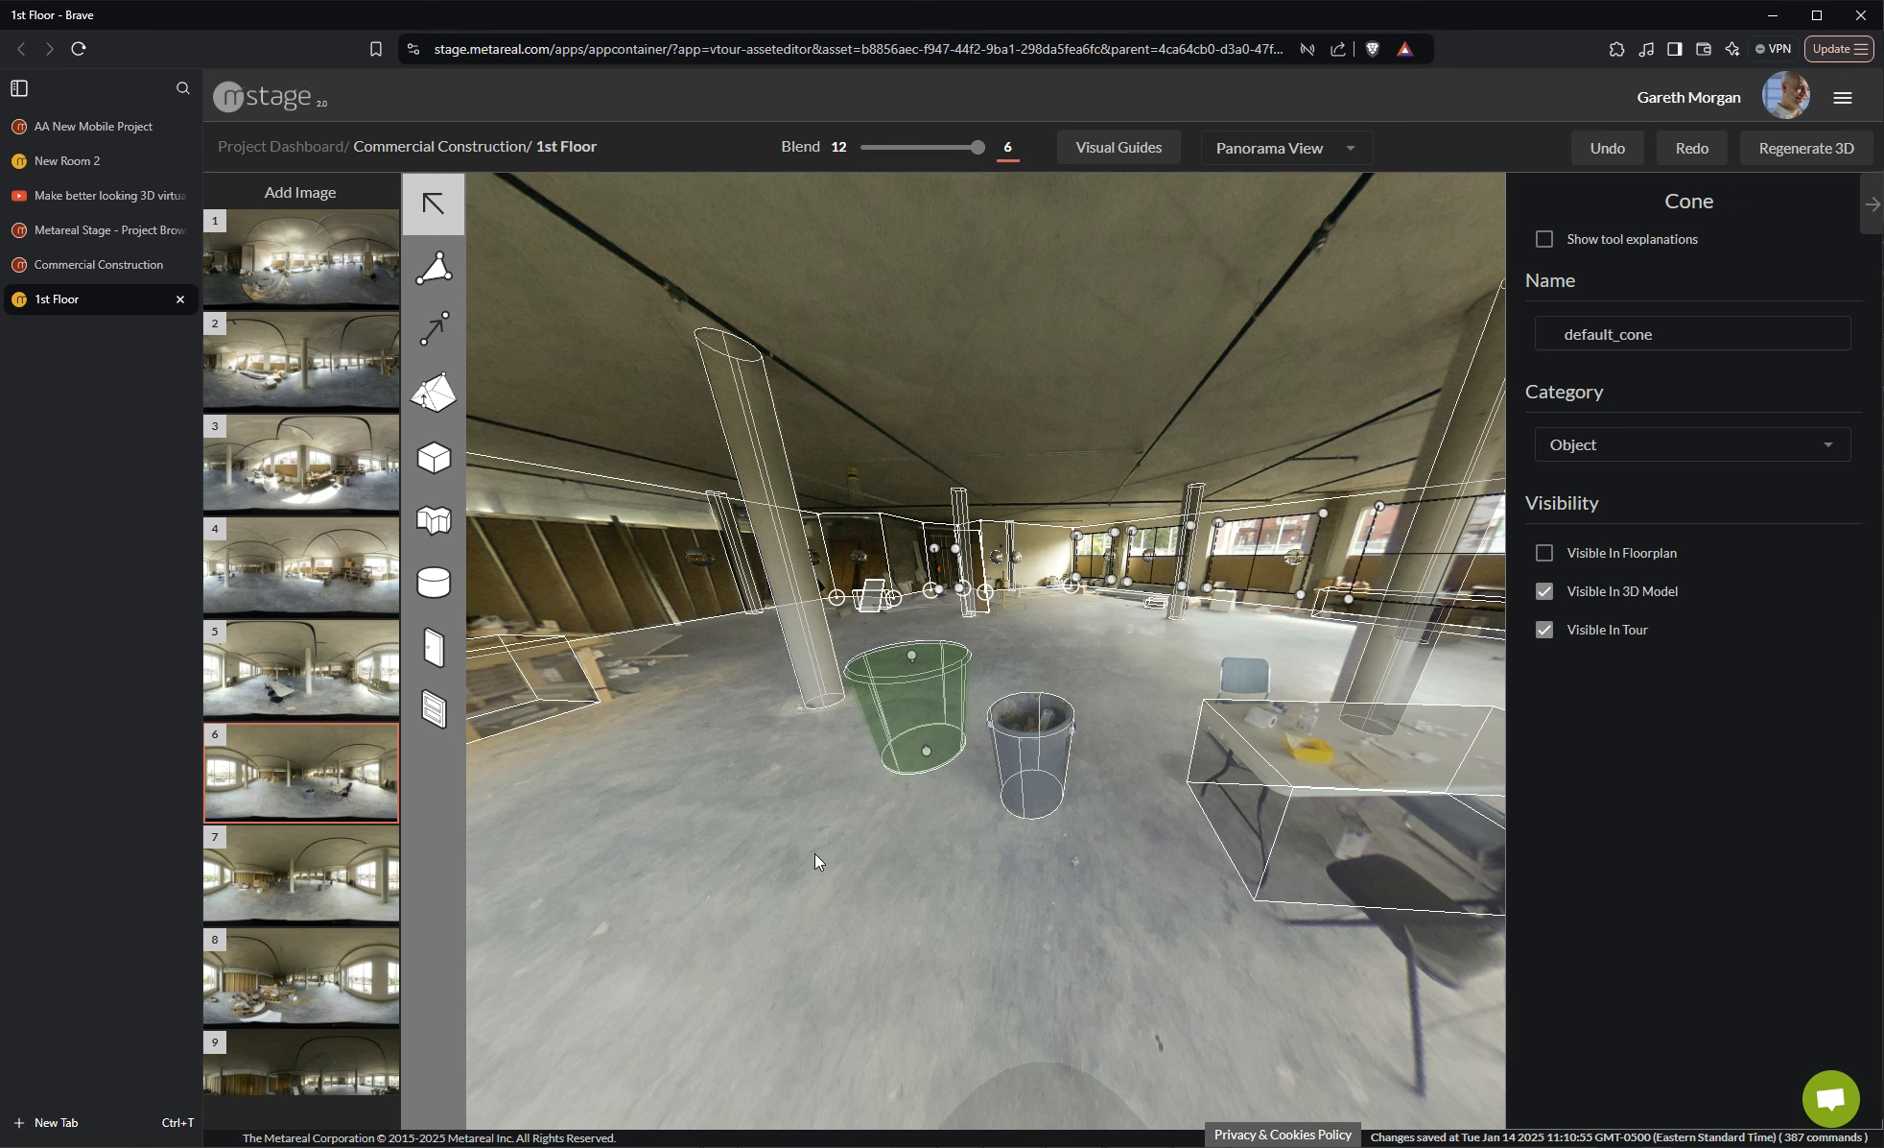
Compare the cone copy with the trash can's cone from inside panorama 6 and from shifted viewpoints around it
drag(767, 851, 1035, 837)
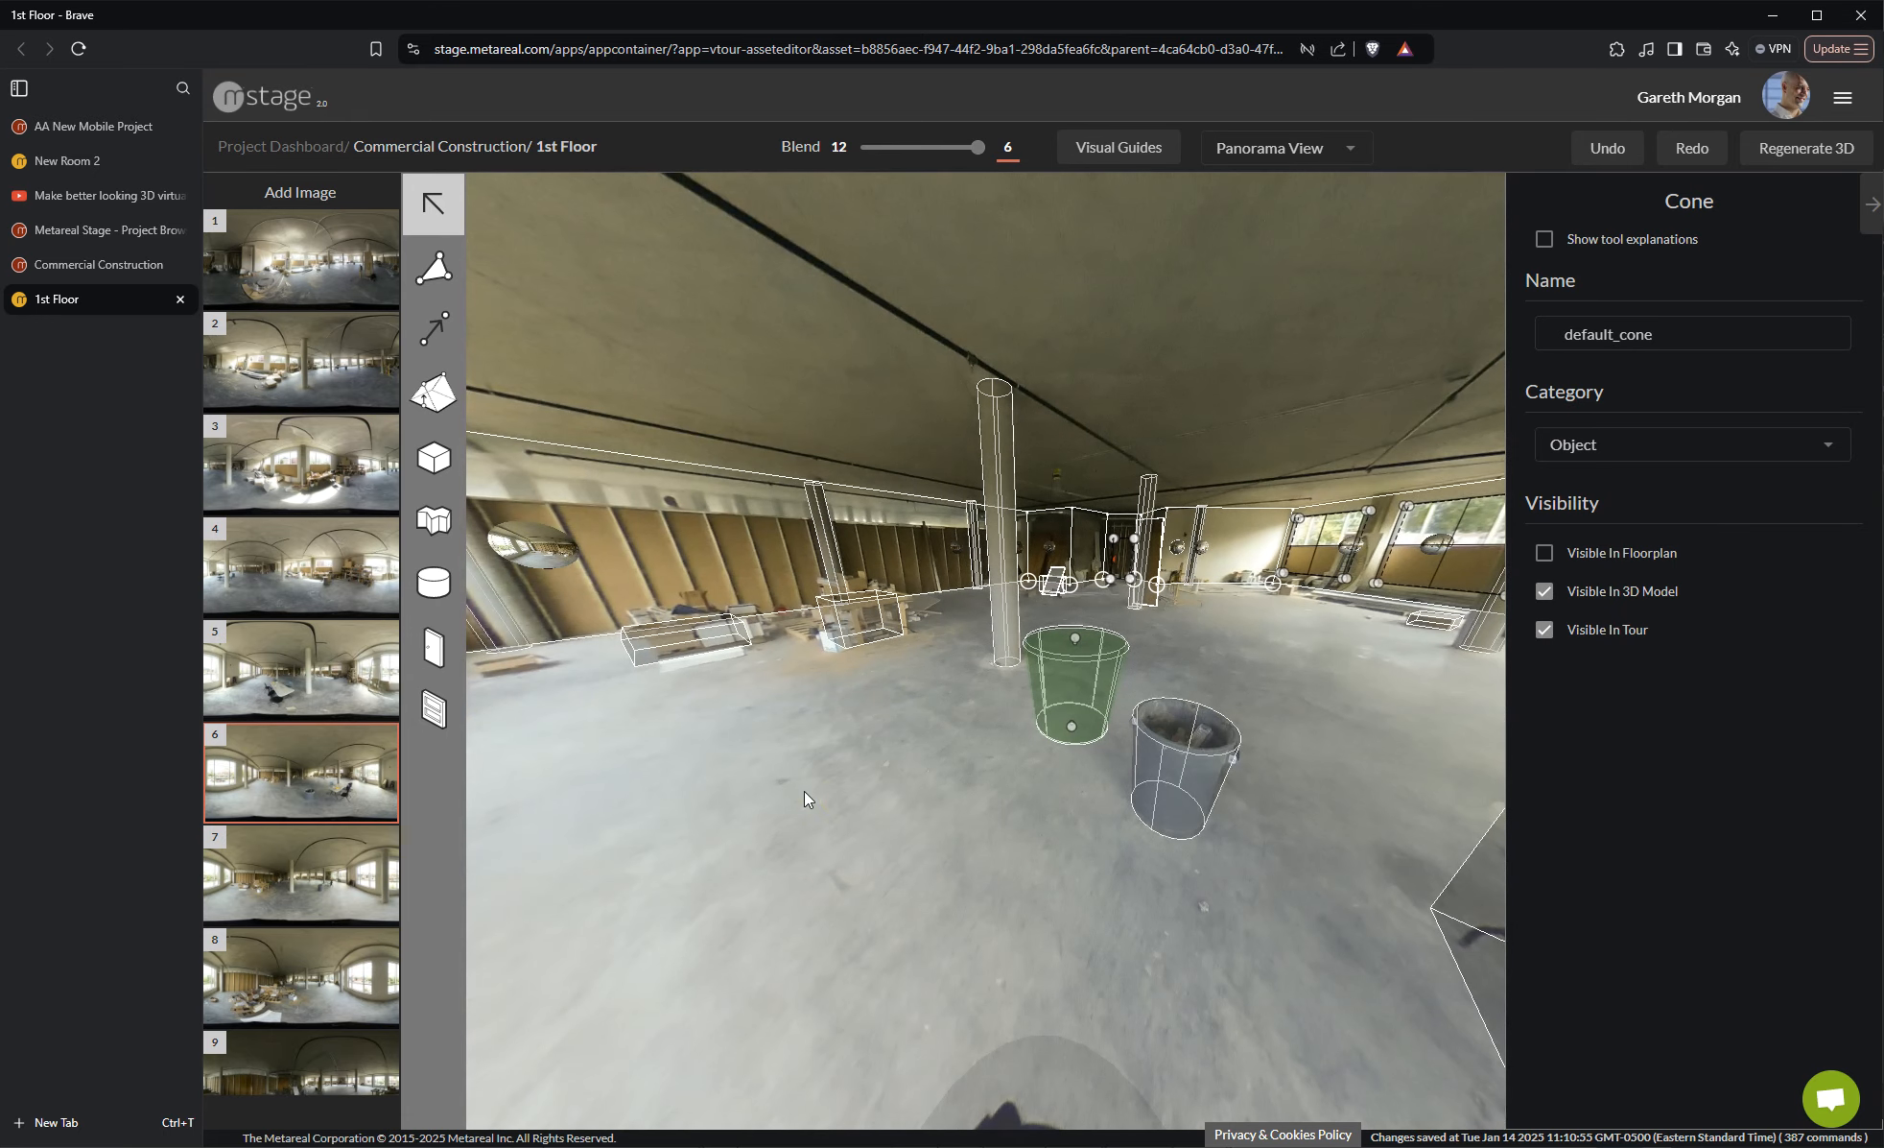
drag(810, 827, 727, 818)
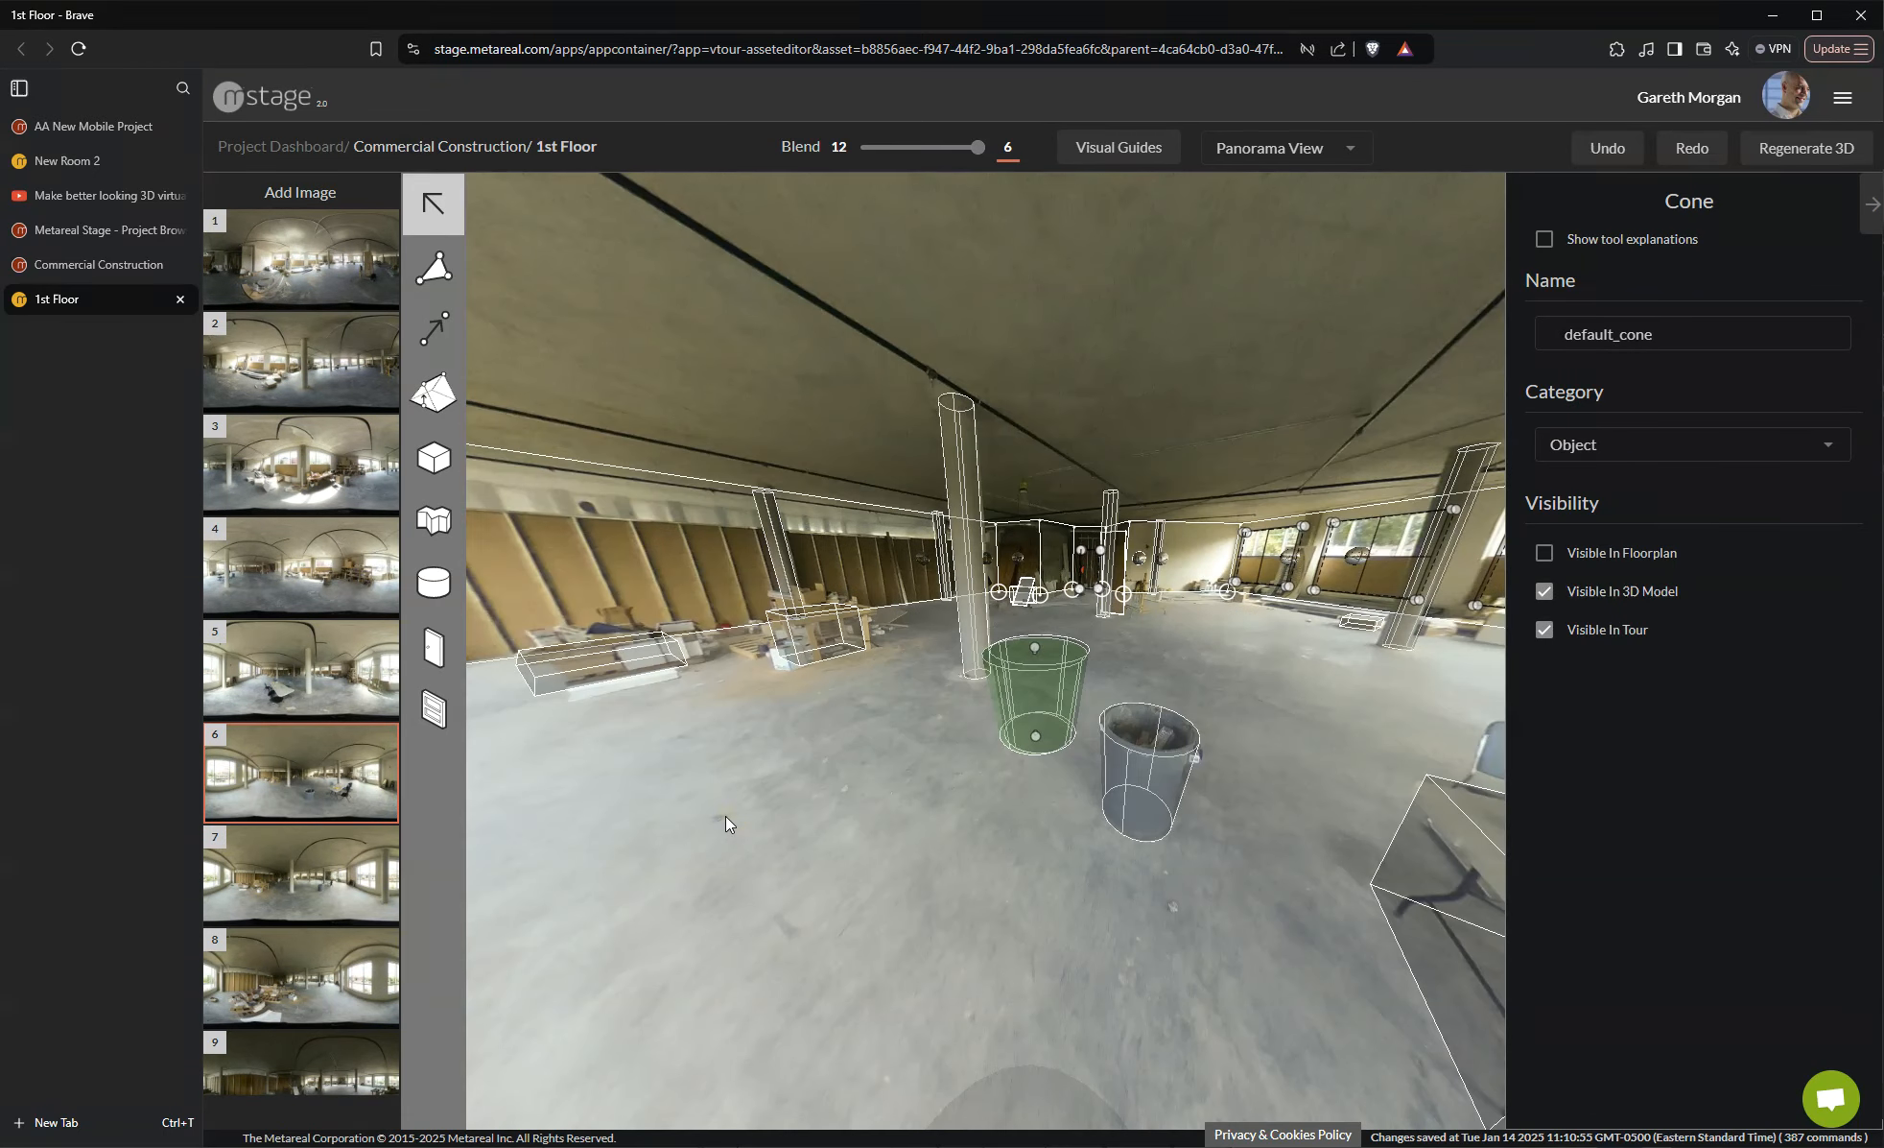
click(733, 818)
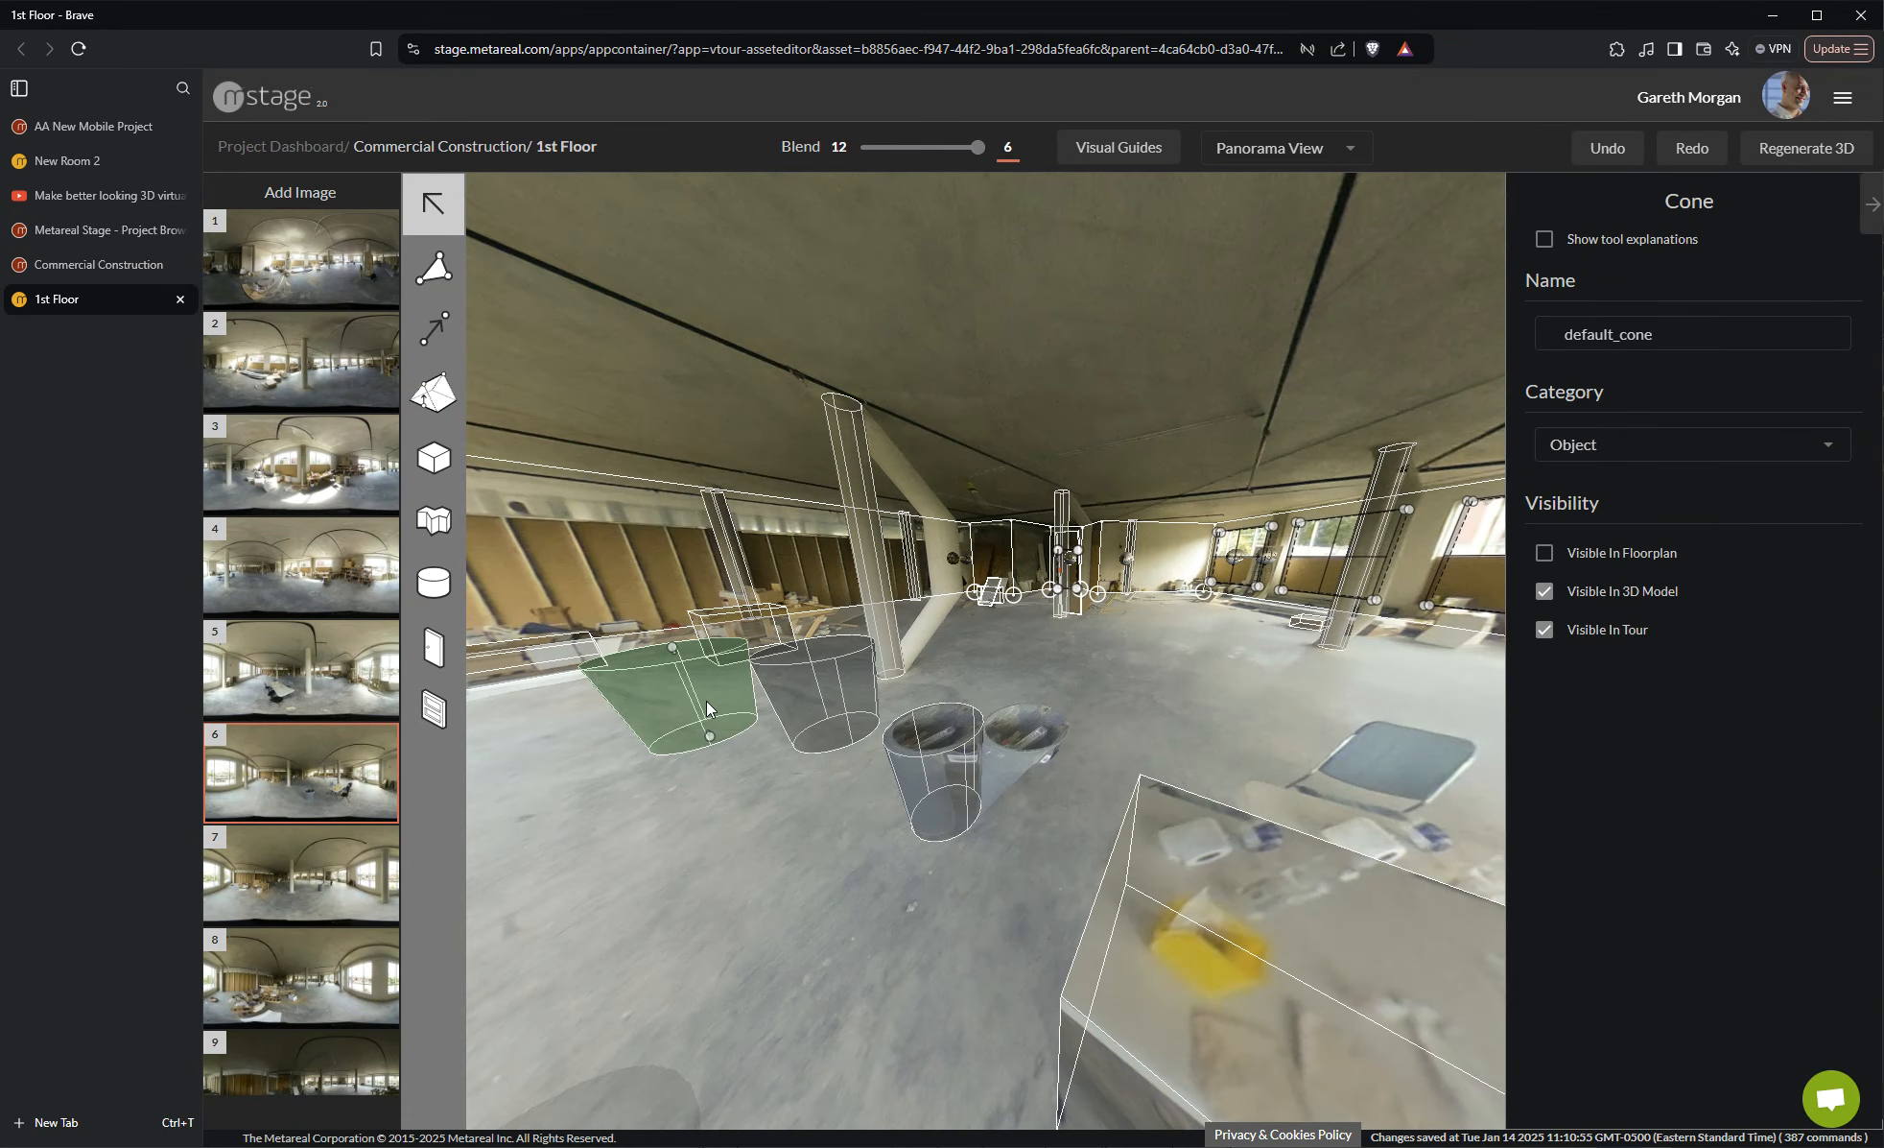
drag(726, 840, 1009, 855)
click(1008, 855)
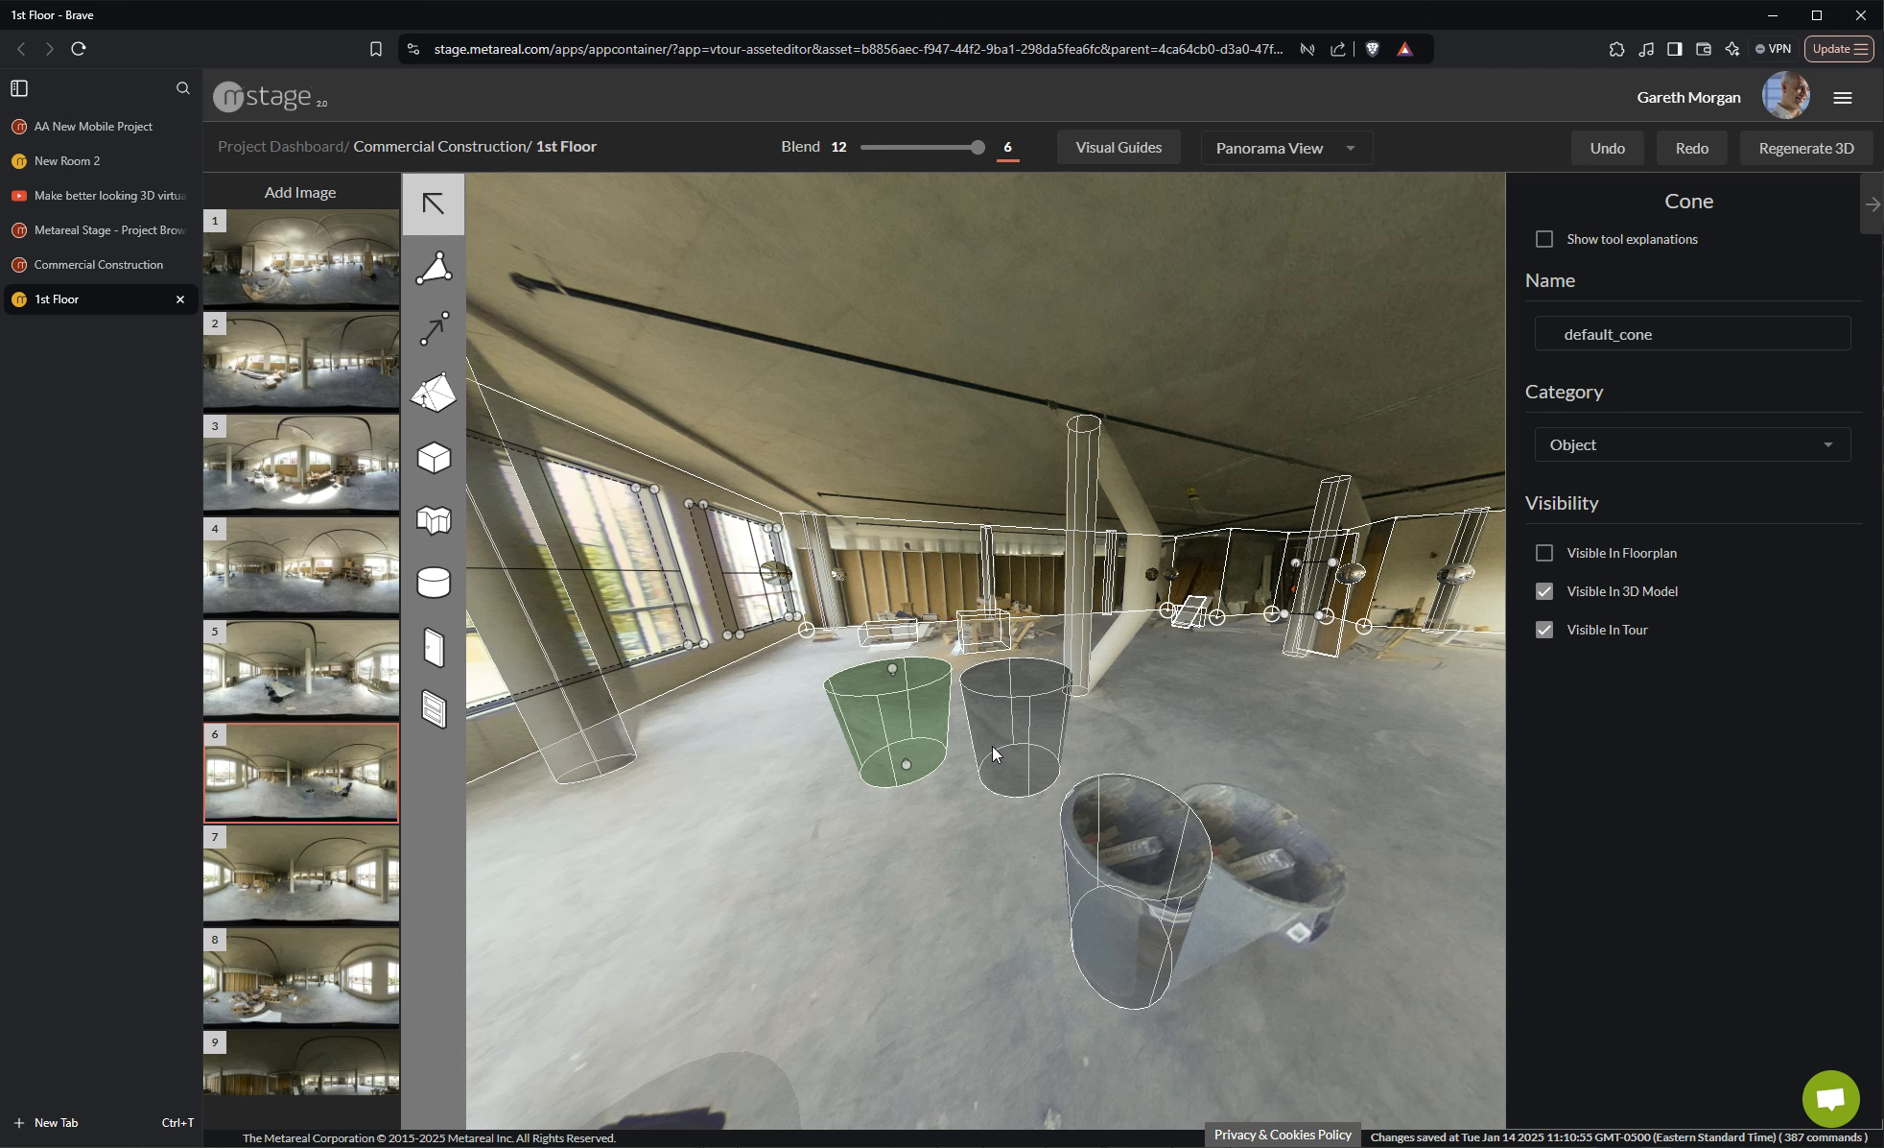
click(323, 767)
drag(1207, 871, 718, 757)
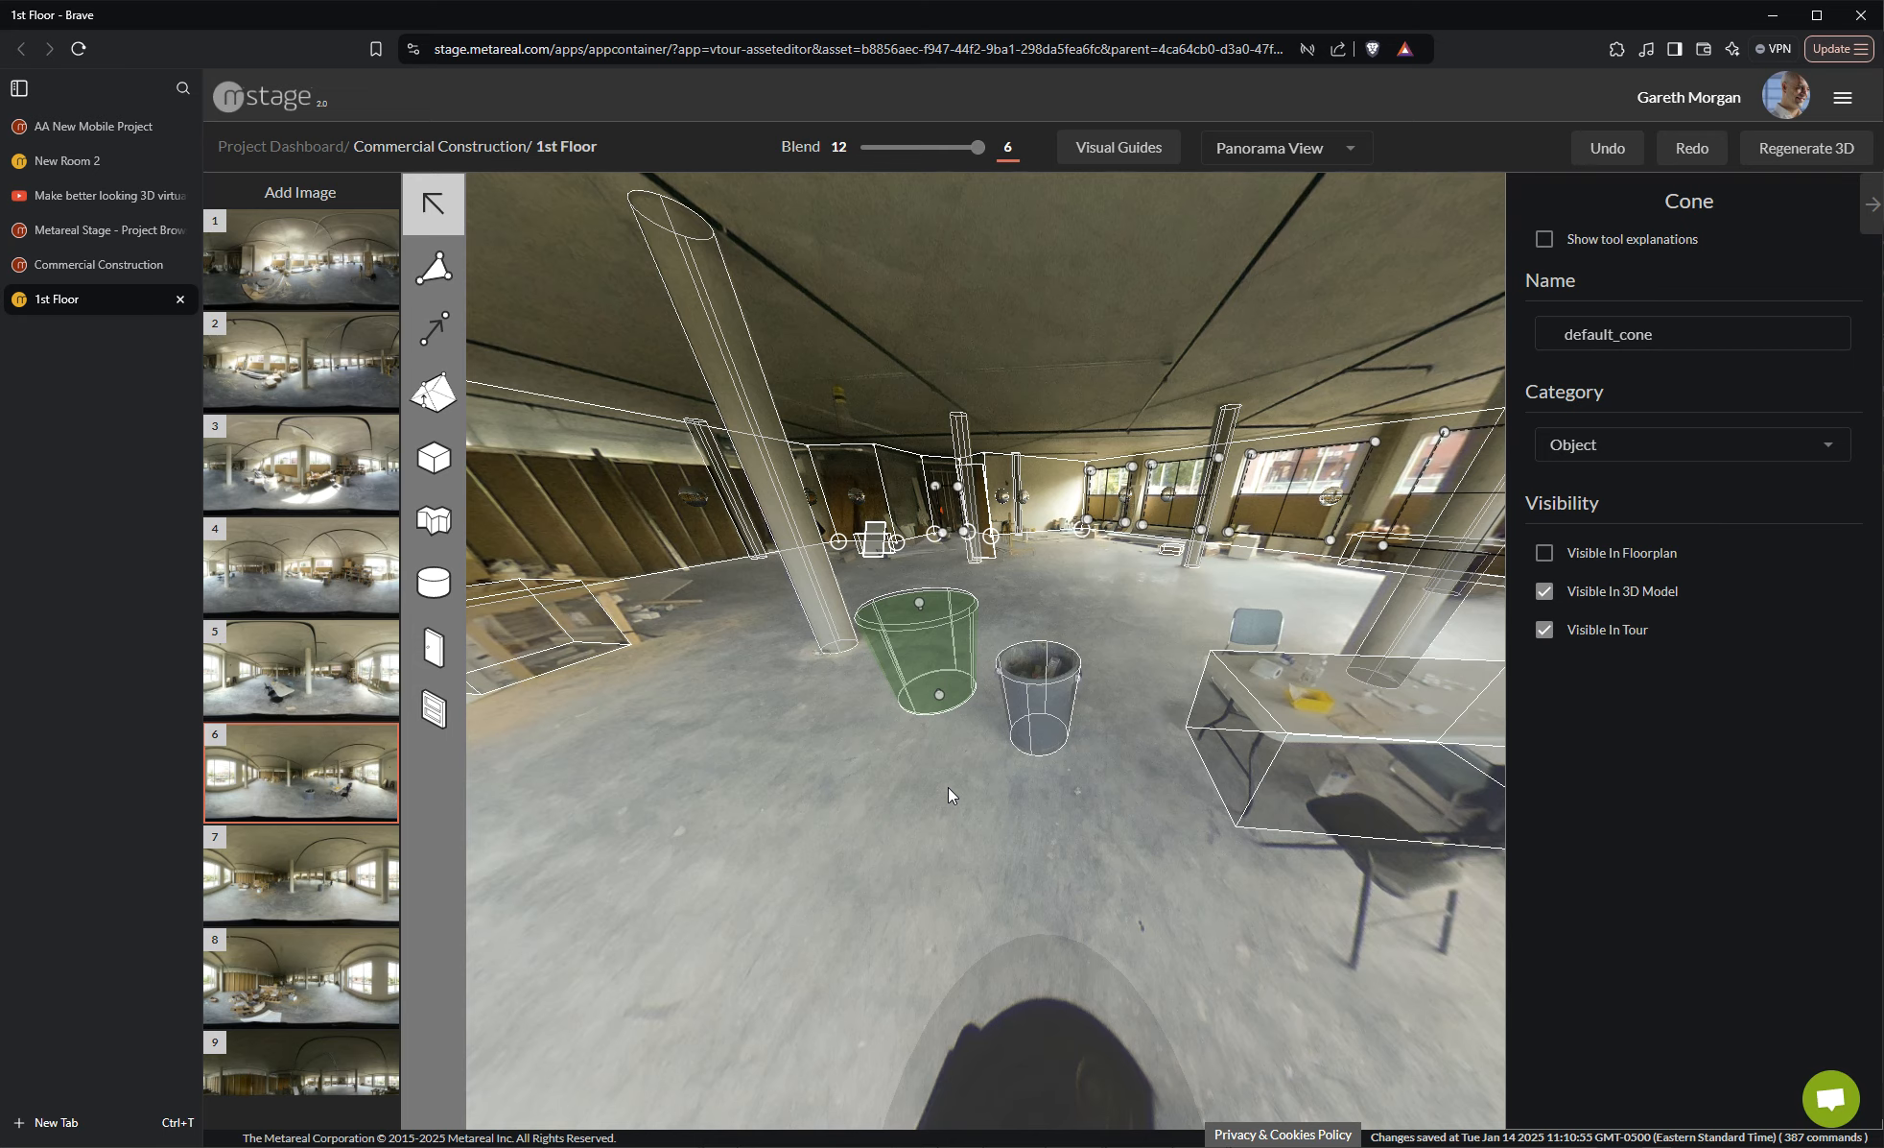
drag(795, 743, 1022, 724)
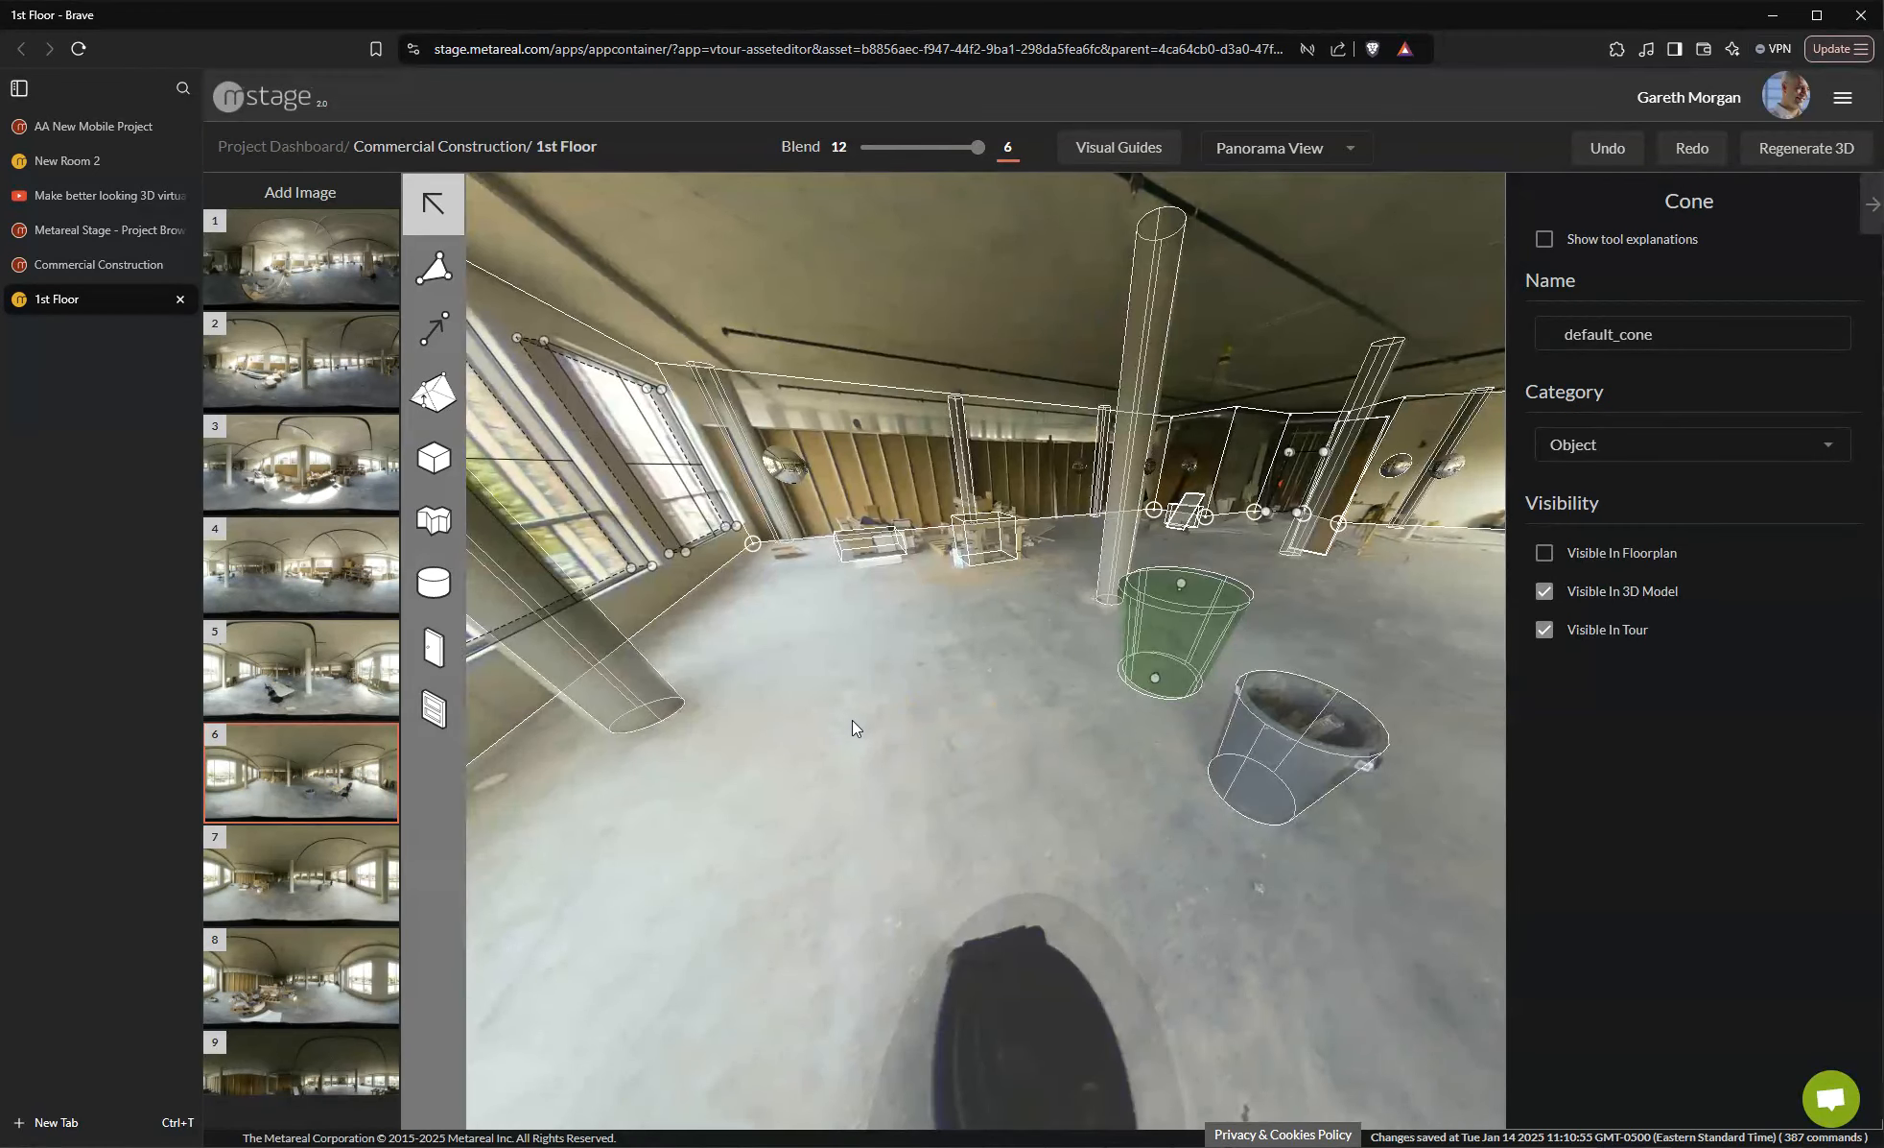
key(d)
drag(807, 669, 1067, 742)
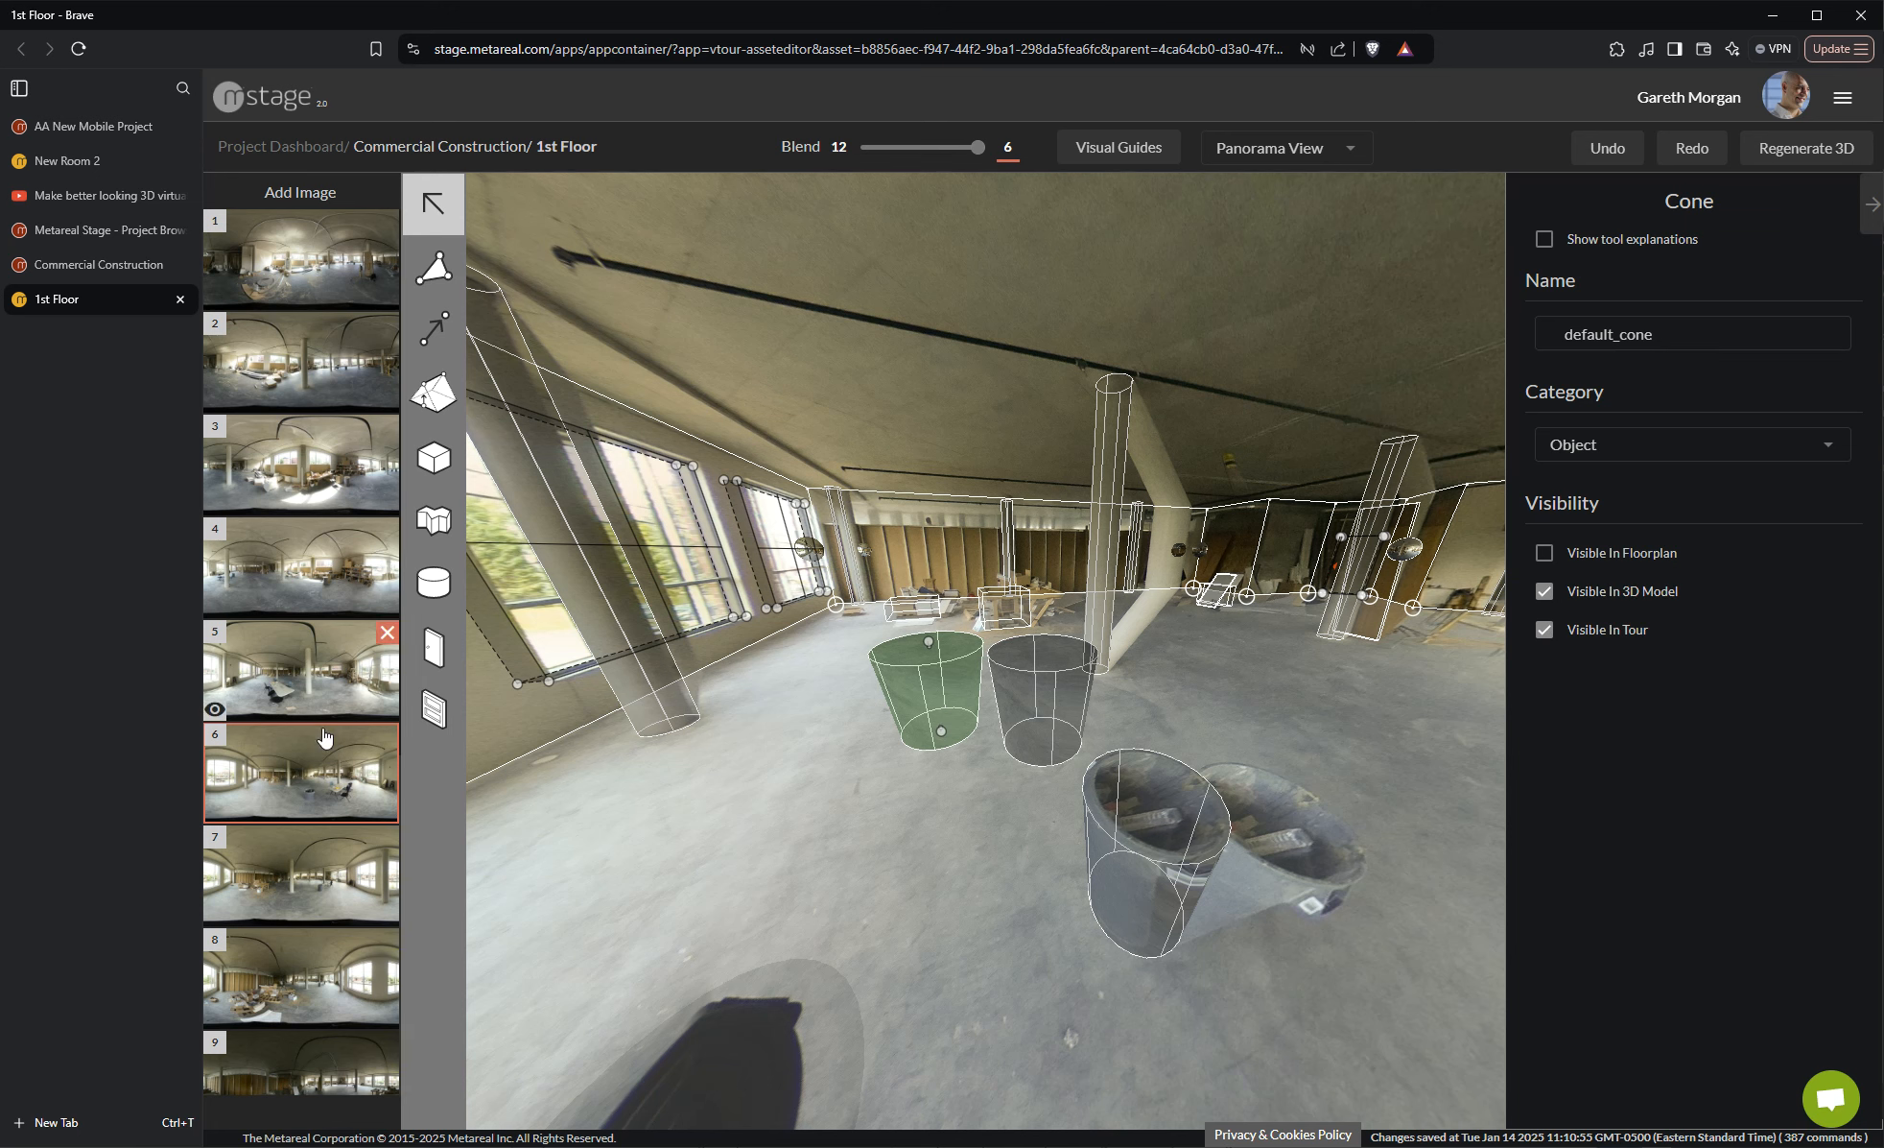
click(351, 766)
drag(1014, 662, 450, 653)
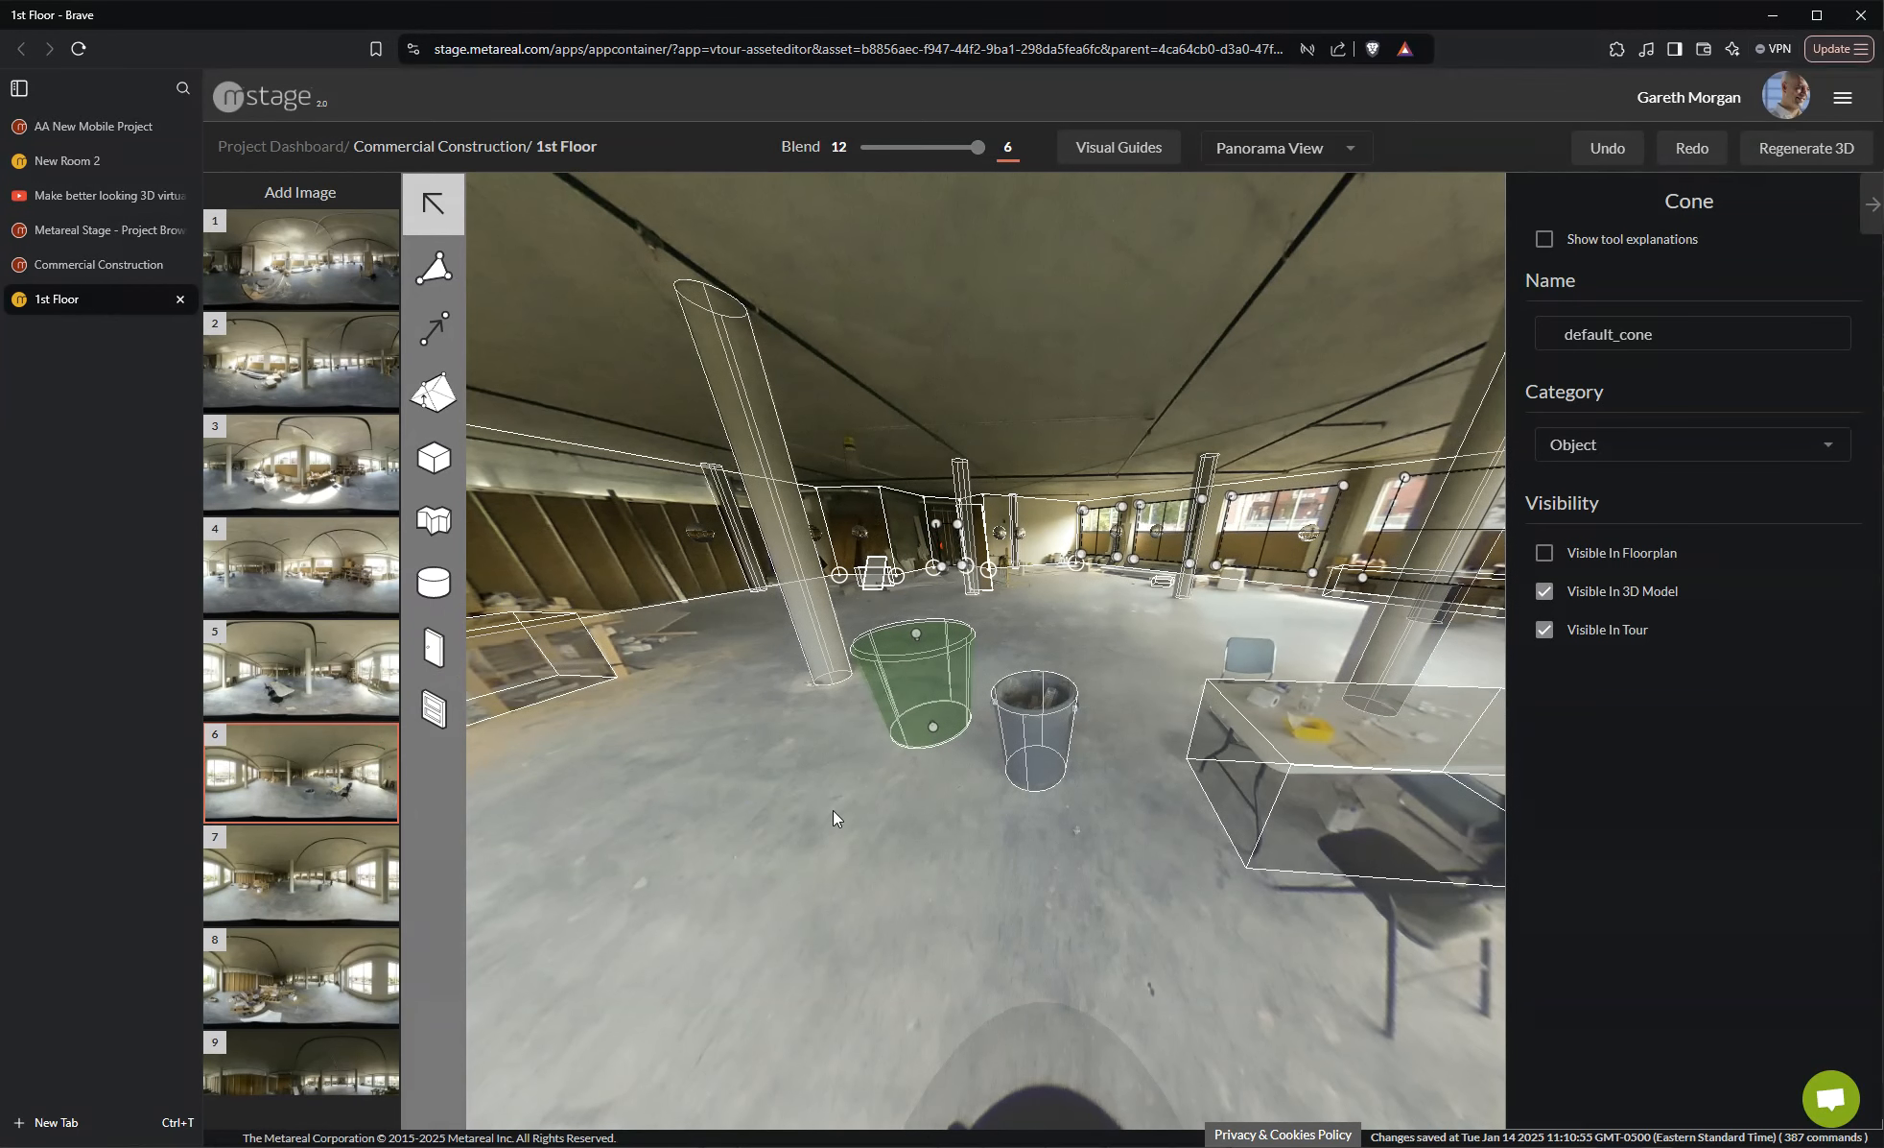
Delete the cone copy and the original cone around the trash can
key(Delete)
click(910, 691)
key(Delete)
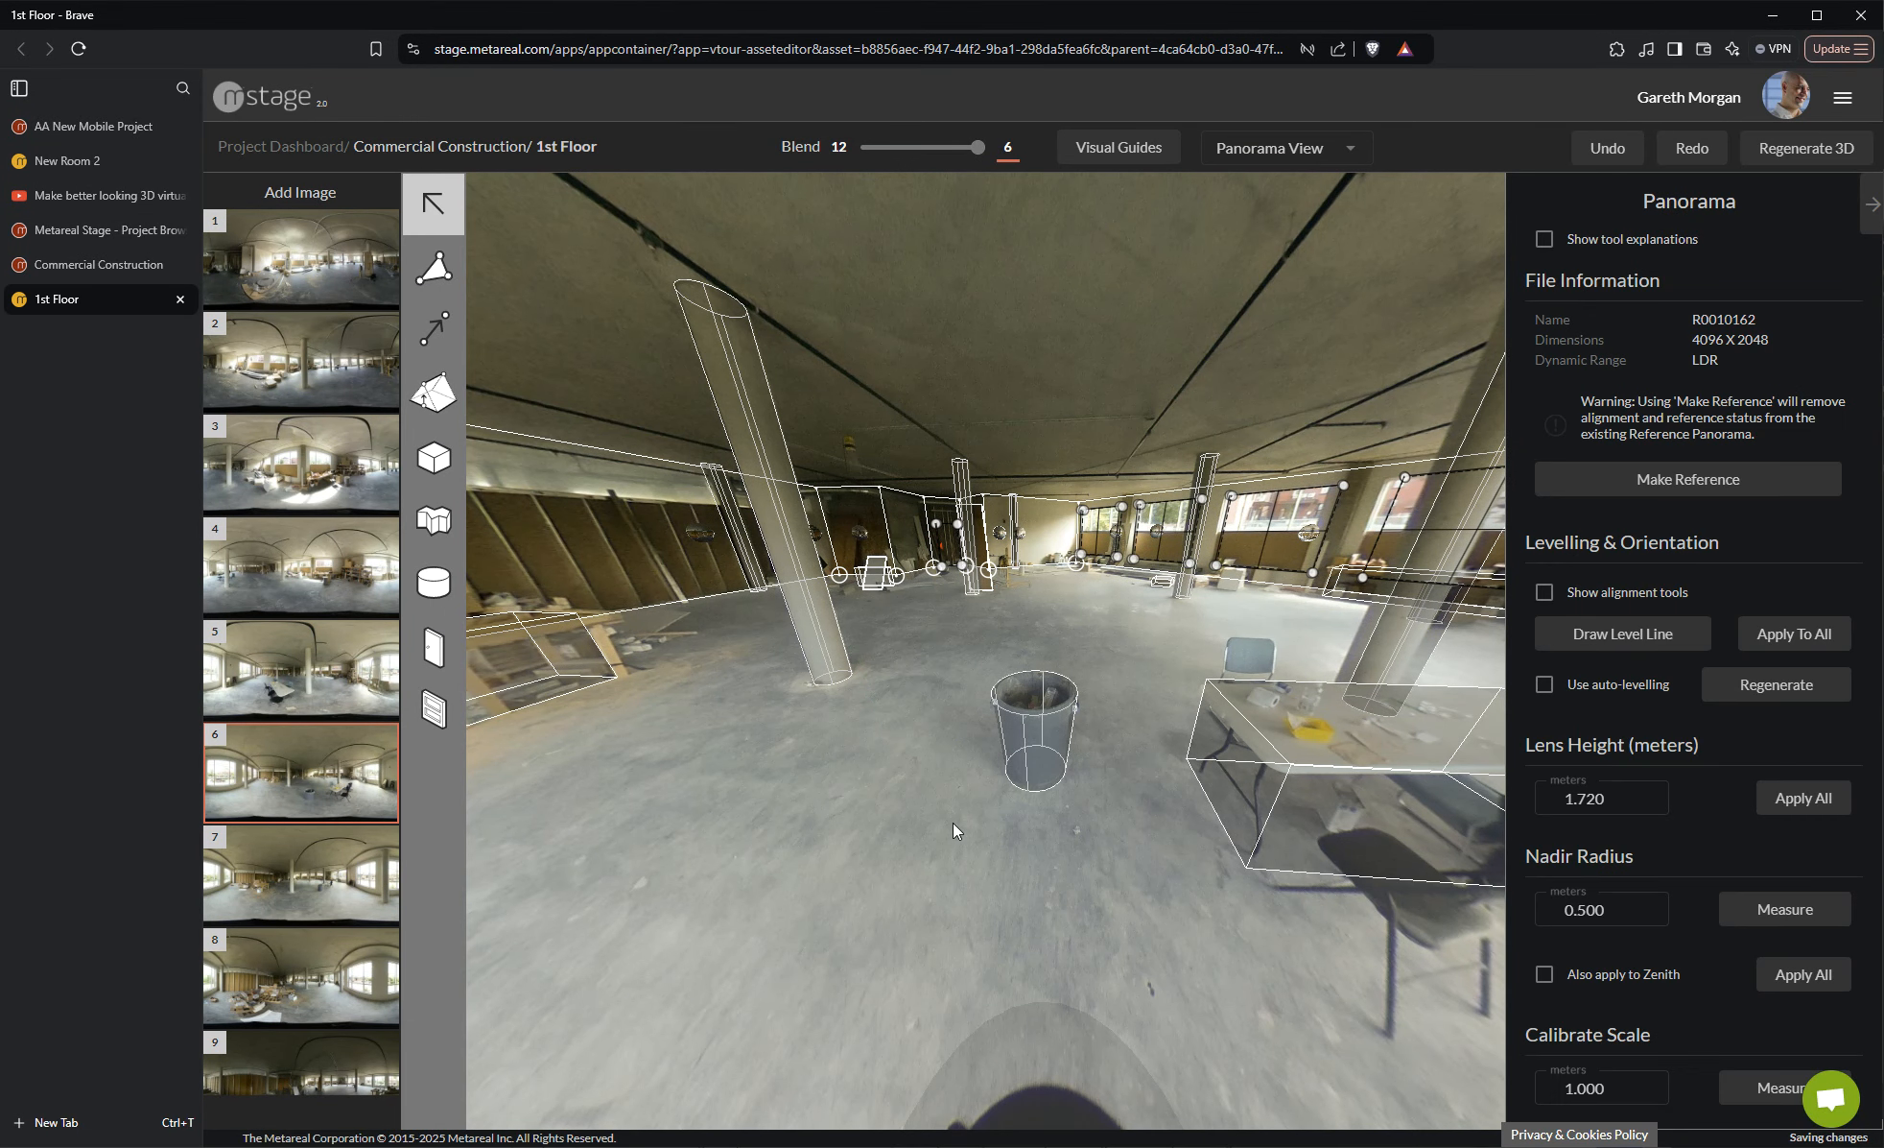
click(1039, 766)
key(Delete)
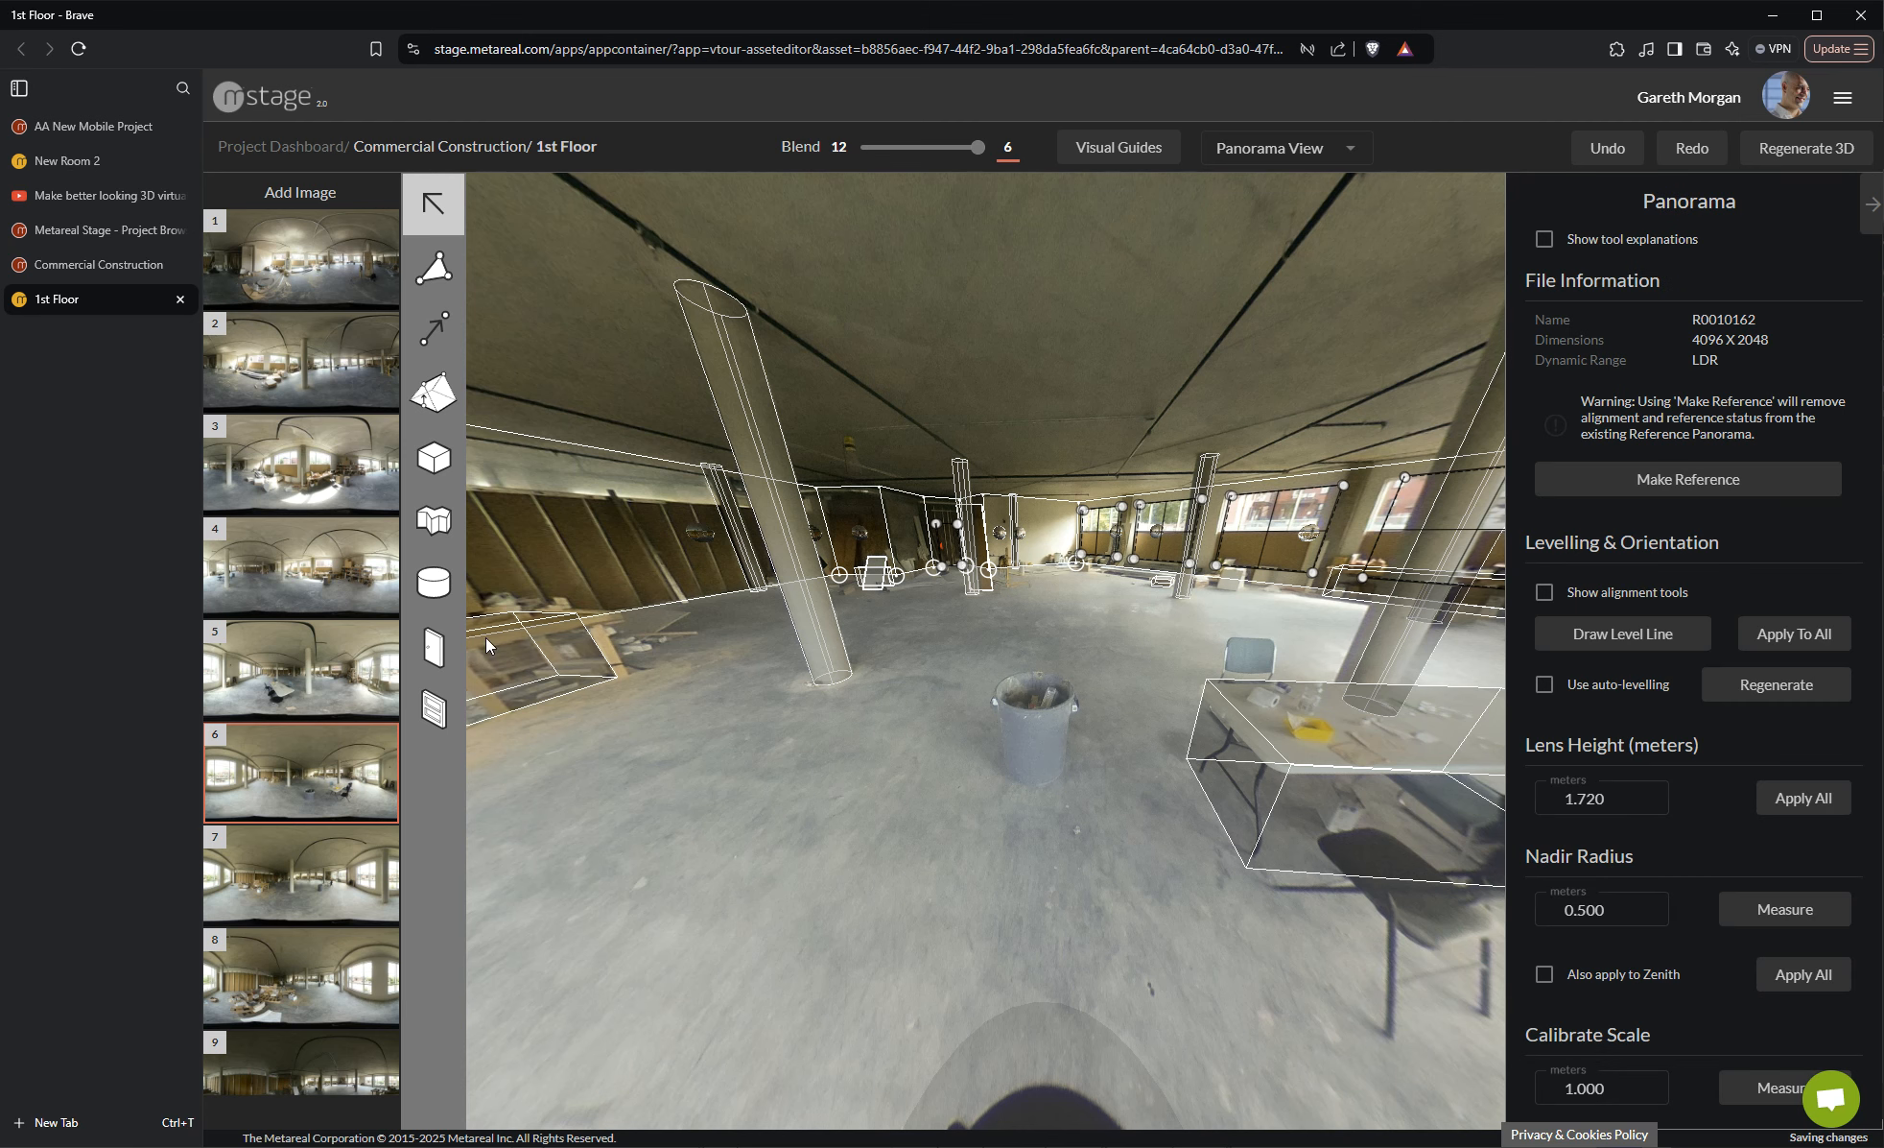
Draw a new cone on the trash can in panorama 6, fitting its base to the floor and its wider top to the rim
click(434, 582)
scroll(1151, 826, up, 3)
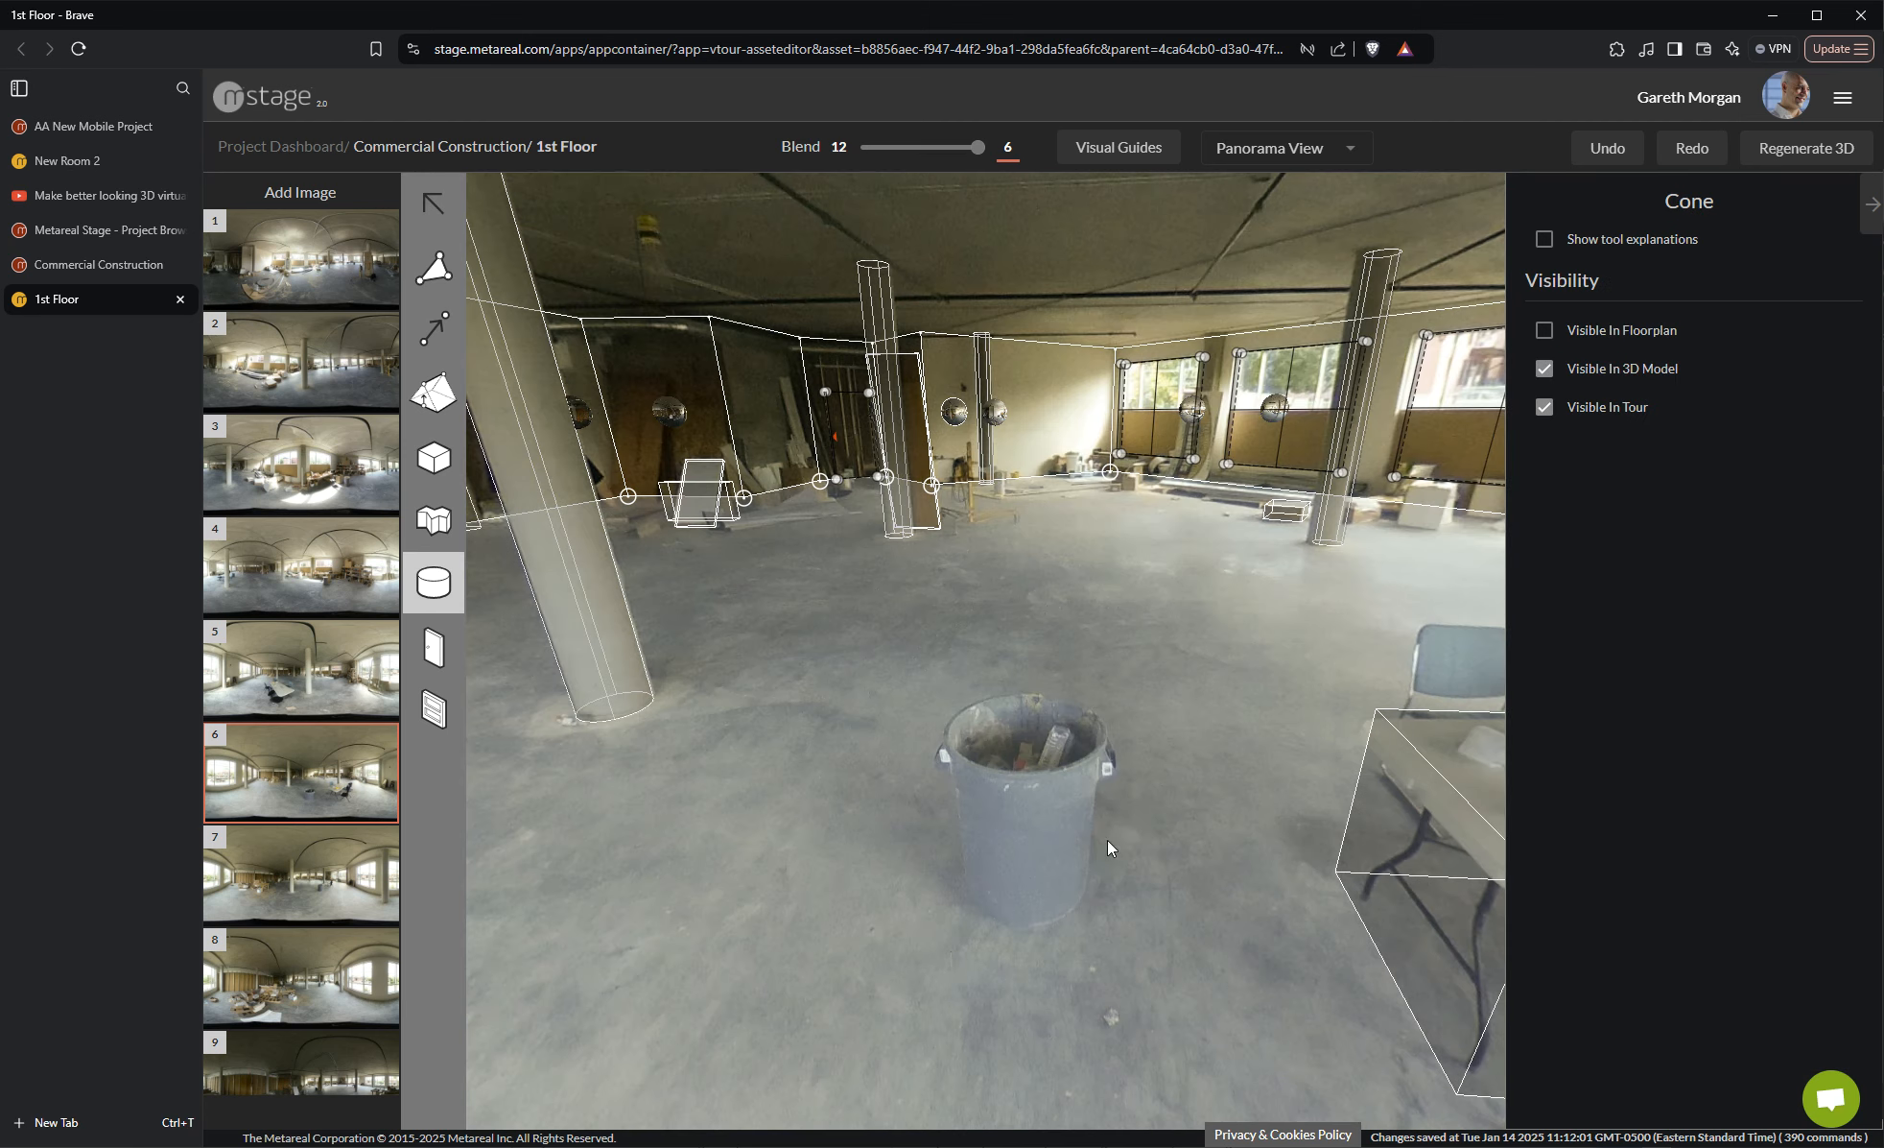
click(966, 887)
click(1083, 893)
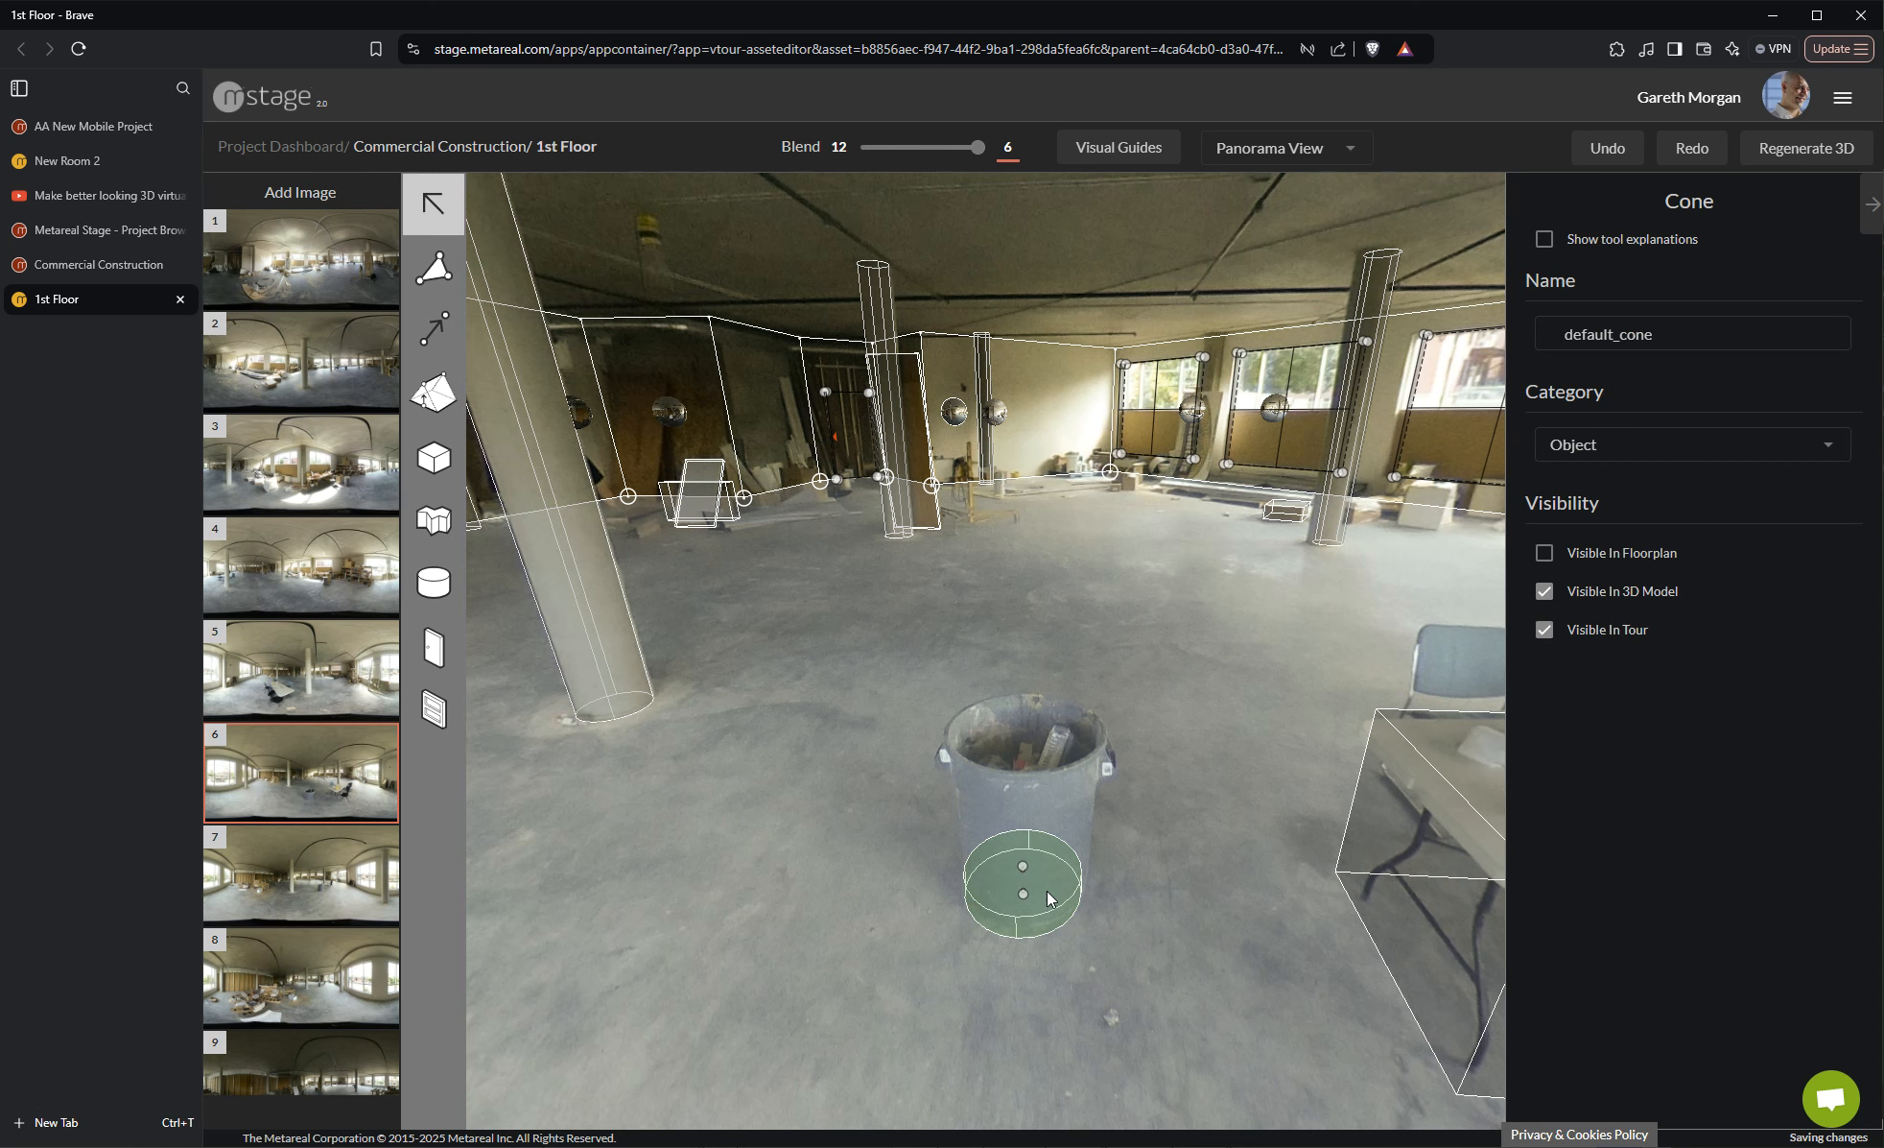
drag(1054, 884, 1091, 768)
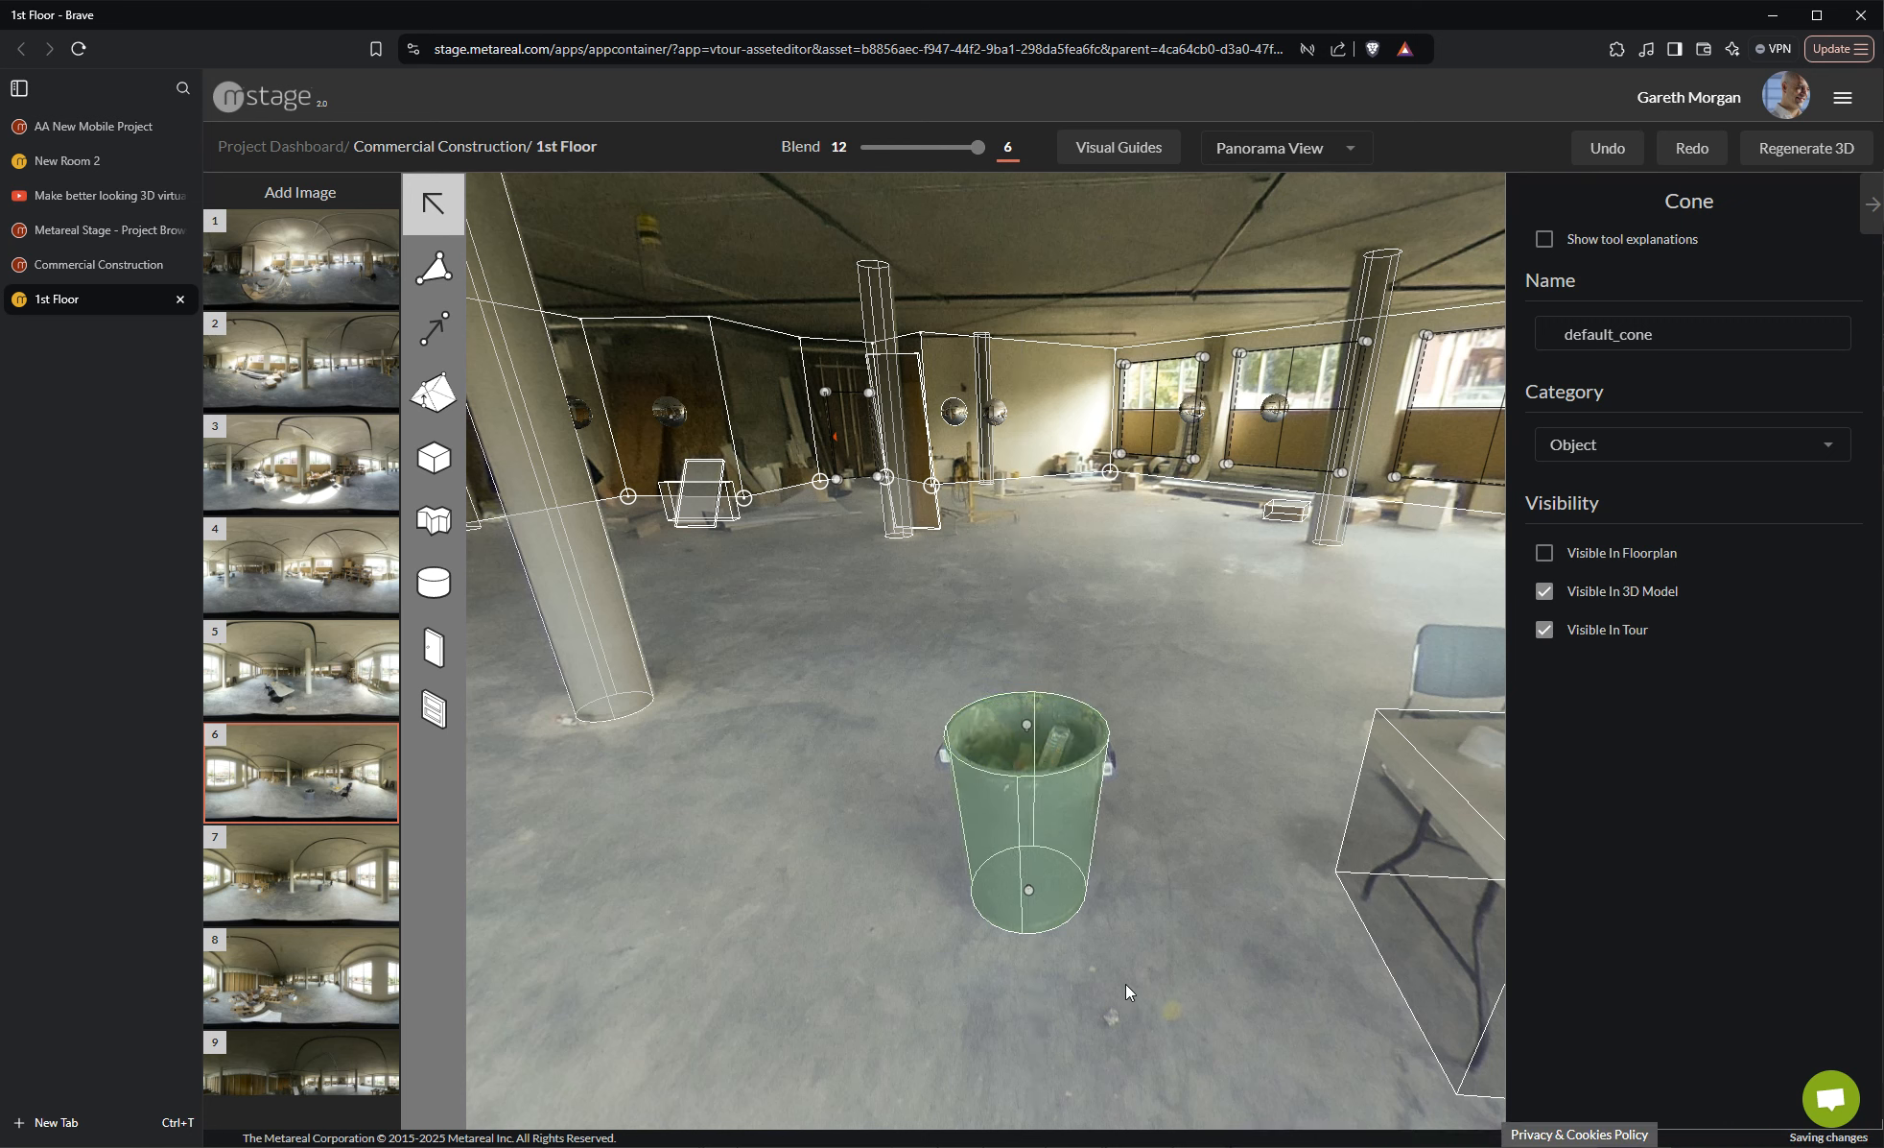